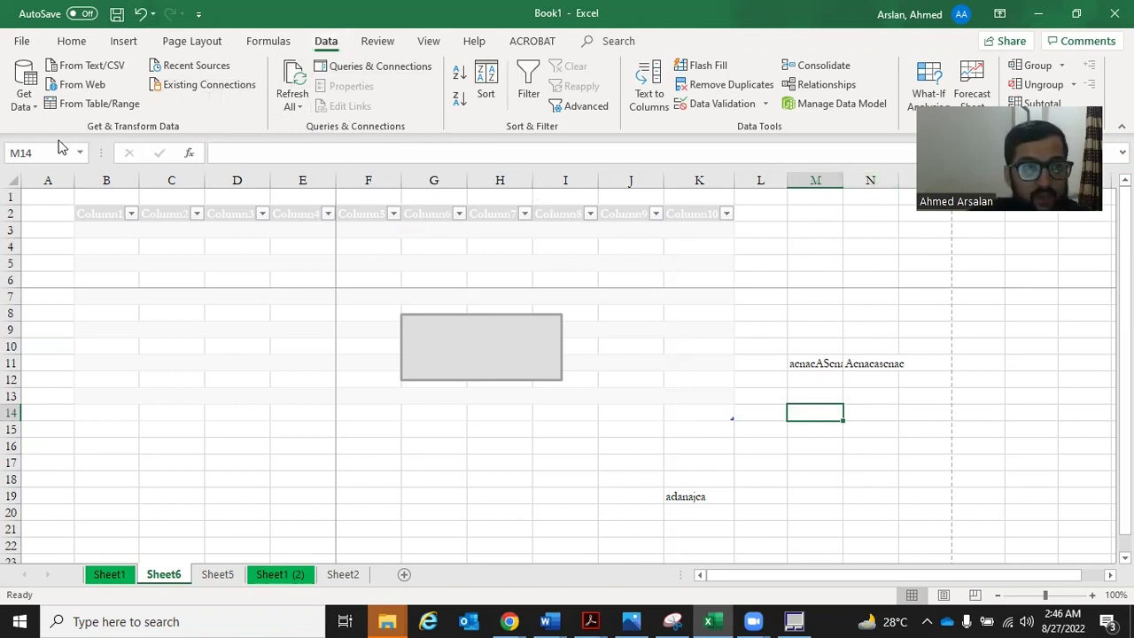
Examine the available data import sources, including file, database, Azure, online service and other source options
click(10, 106)
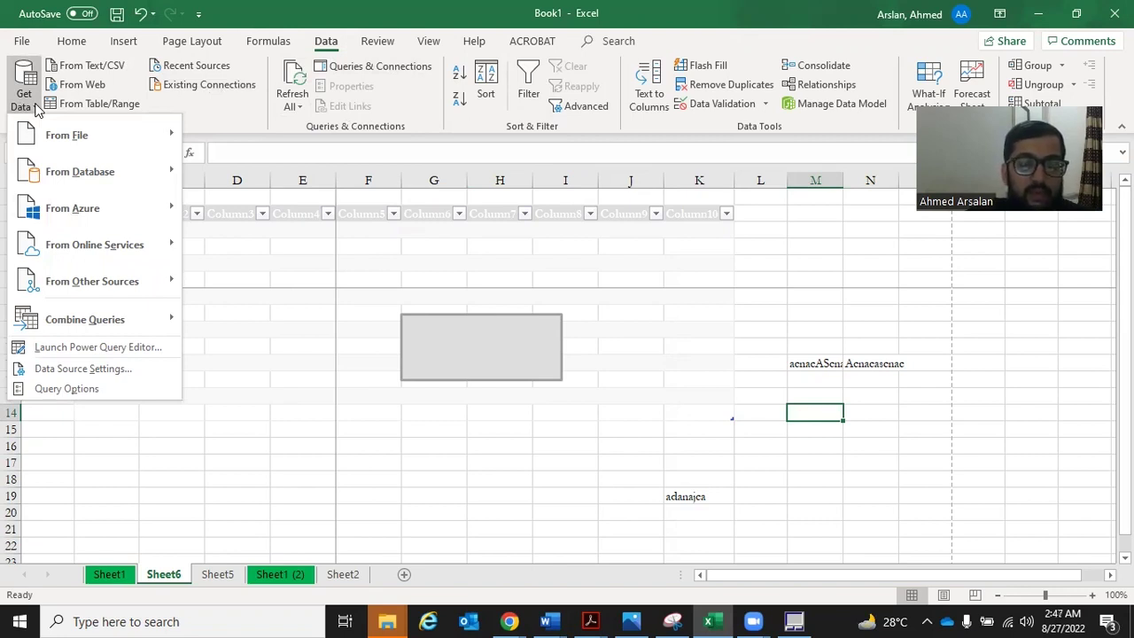
mouse_move(79, 142)
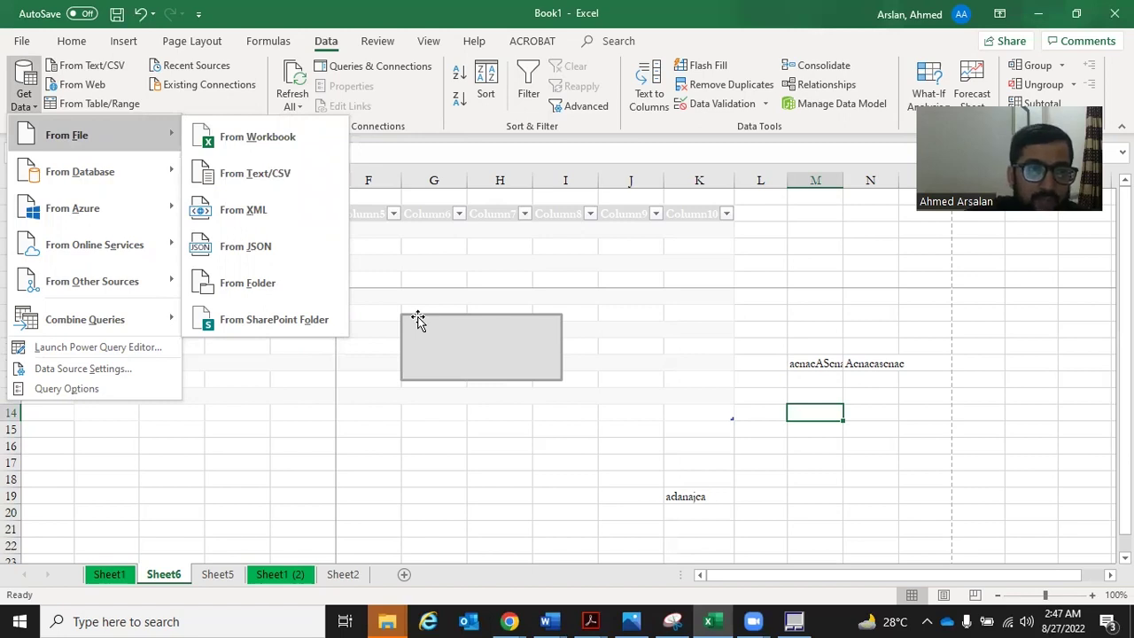
mouse_move(162, 165)
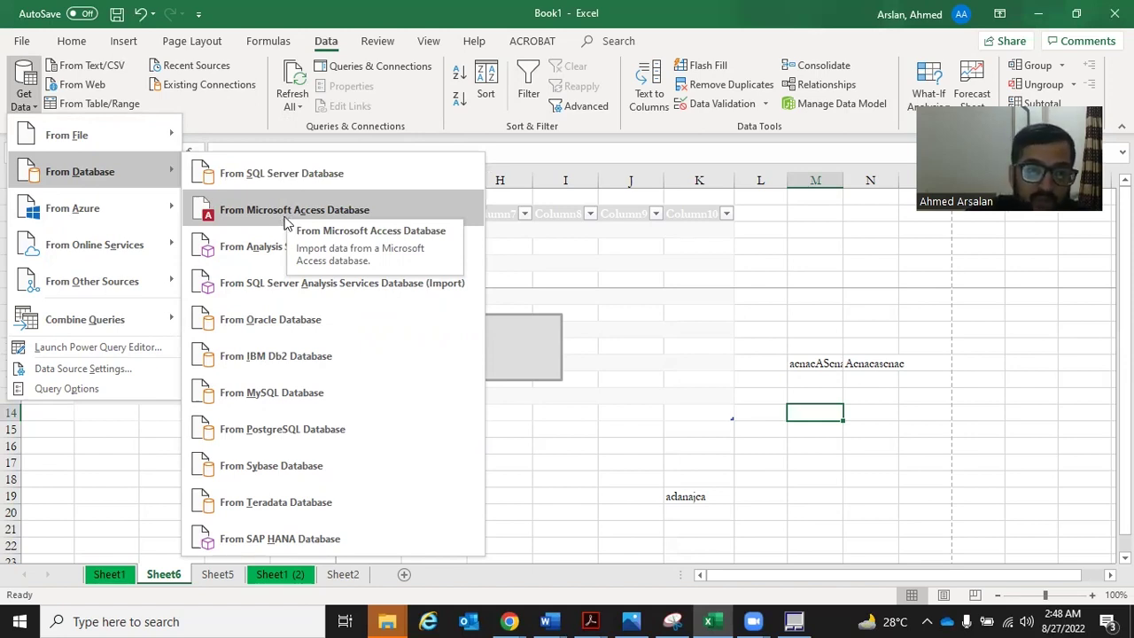
click(834, 292)
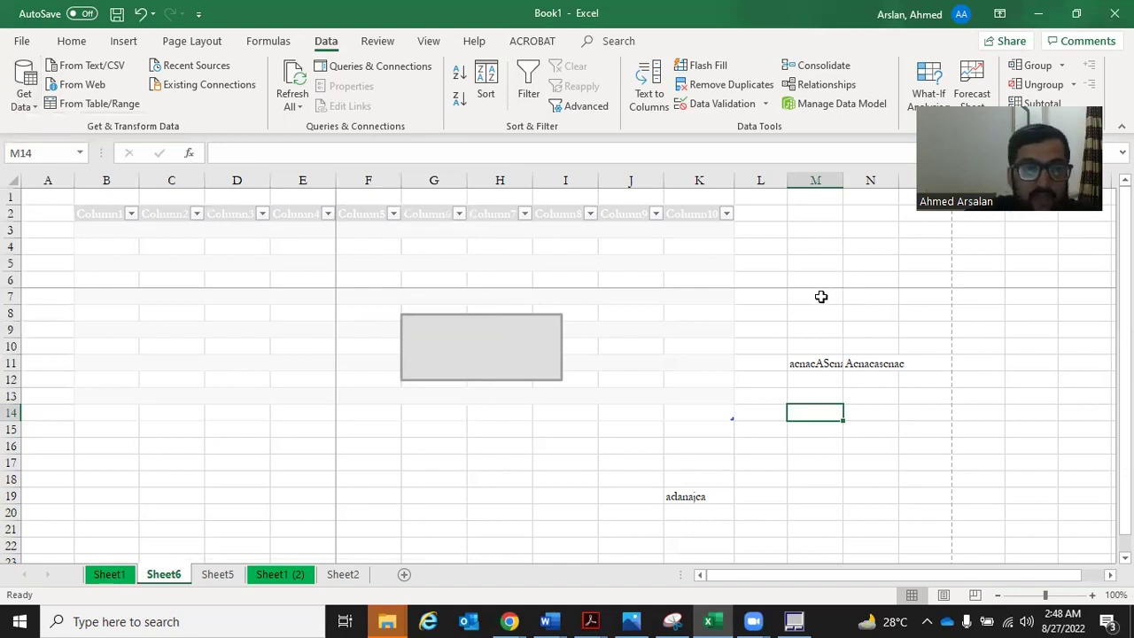
click(24, 89)
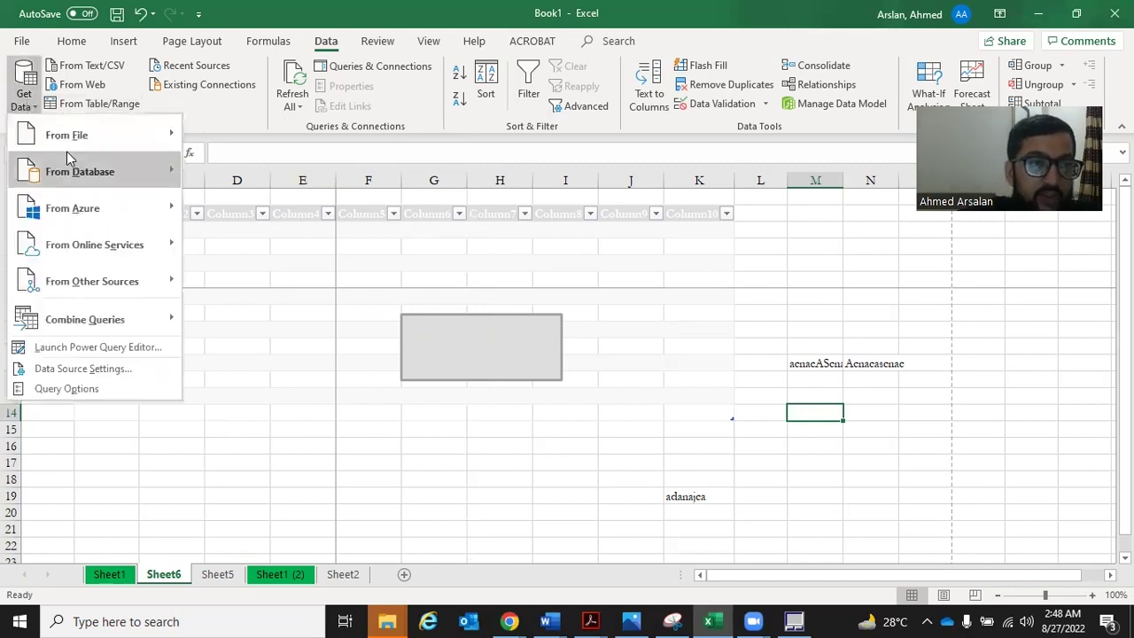
mouse_move(98, 170)
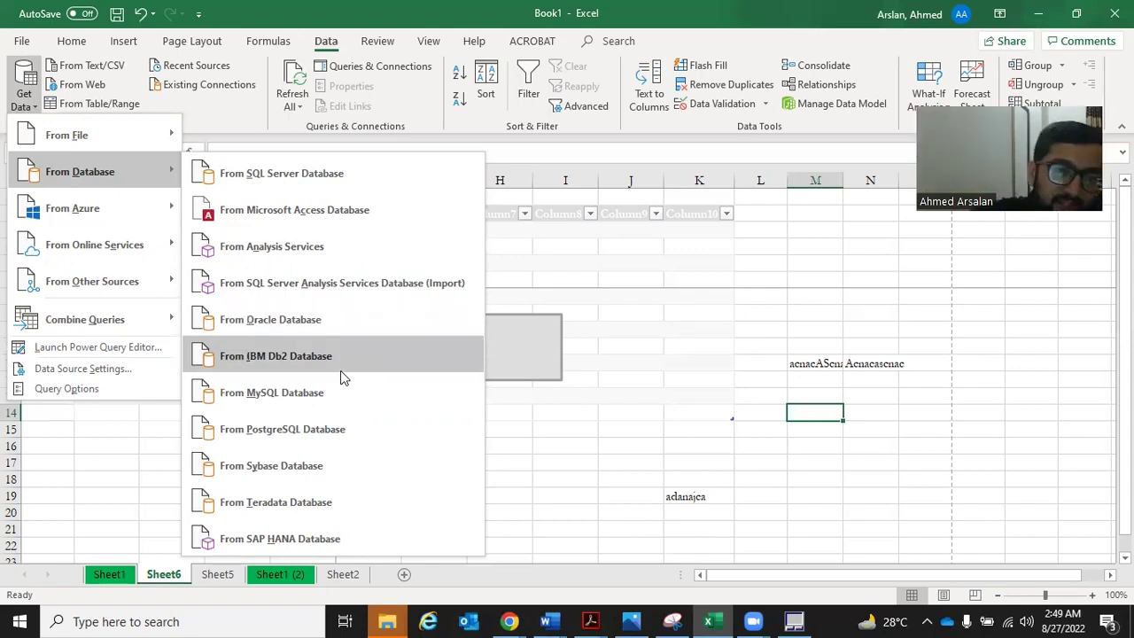
mouse_move(88, 224)
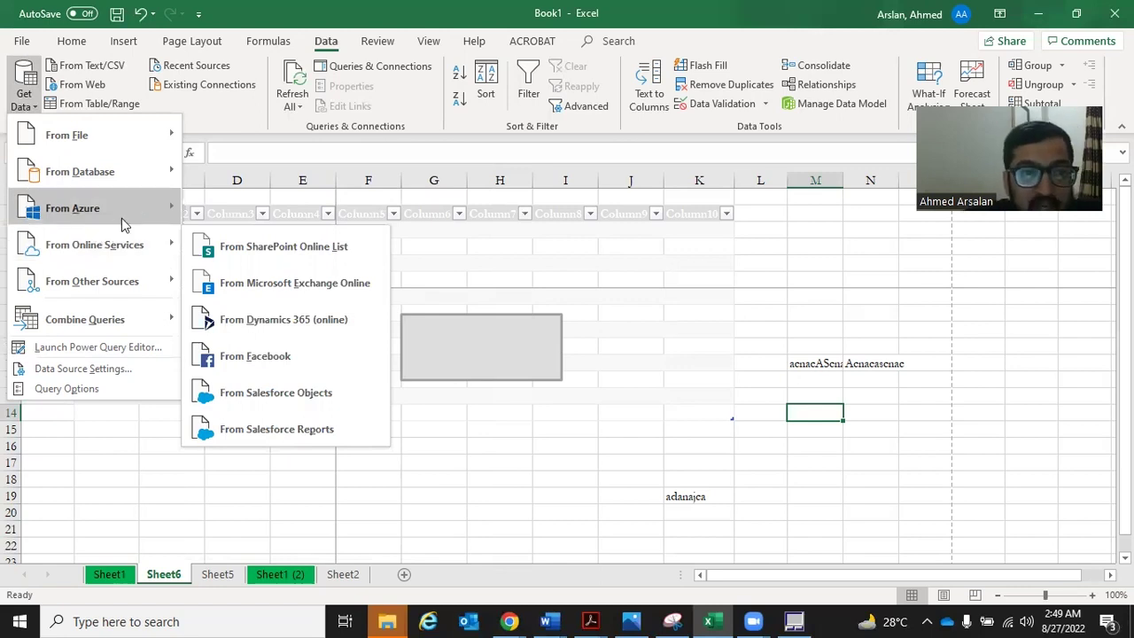
mouse_move(122, 218)
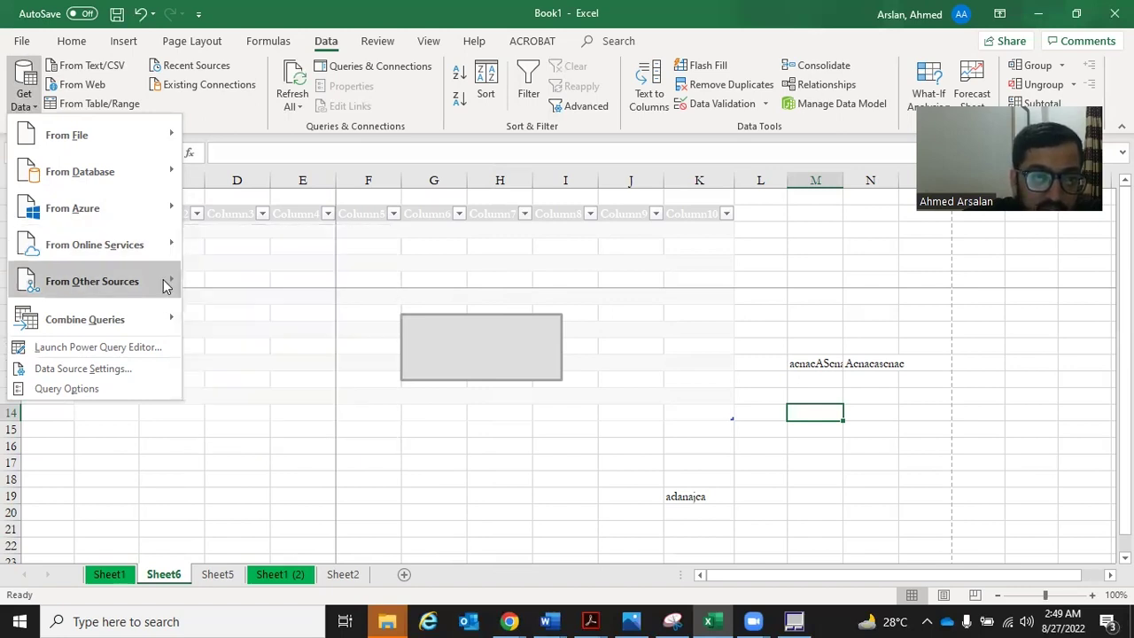
mouse_move(164, 283)
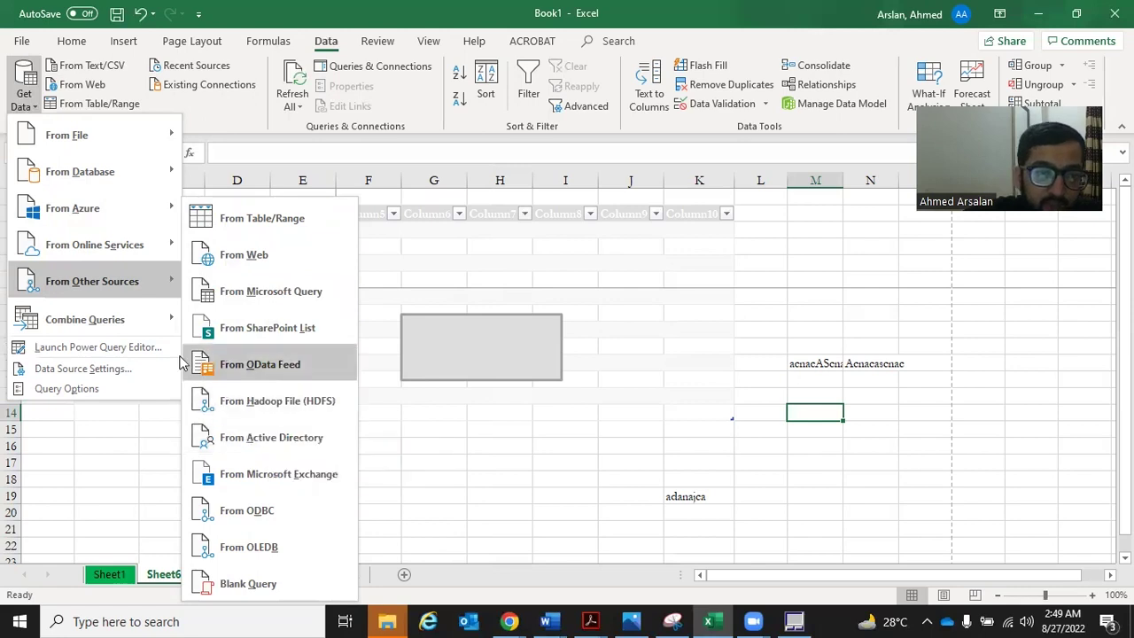
mouse_move(141, 324)
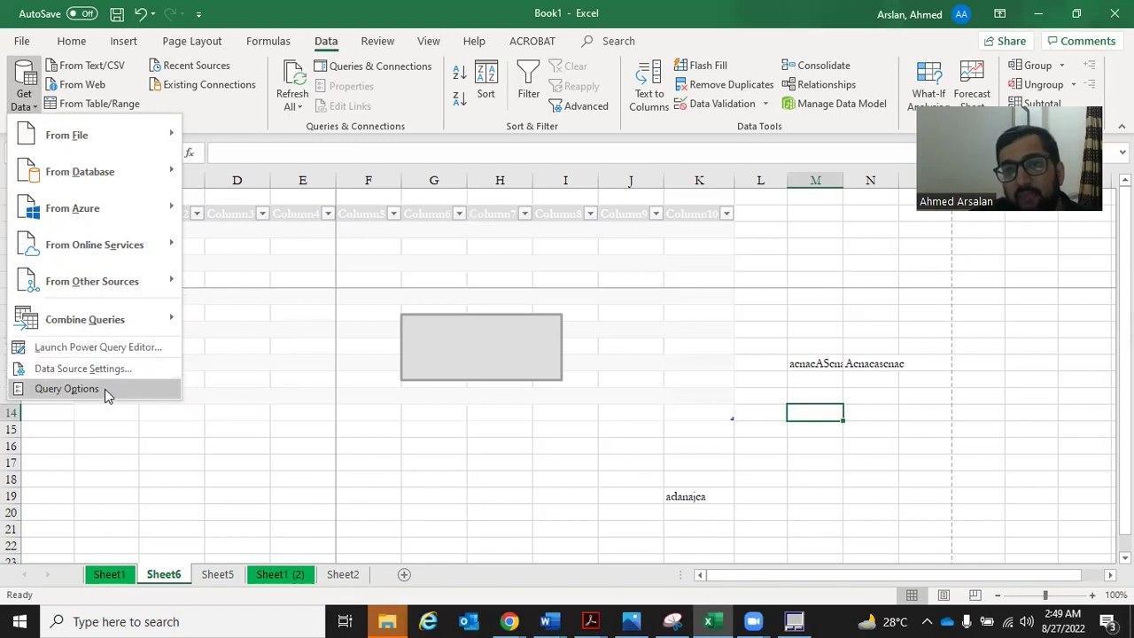
mouse_move(36, 306)
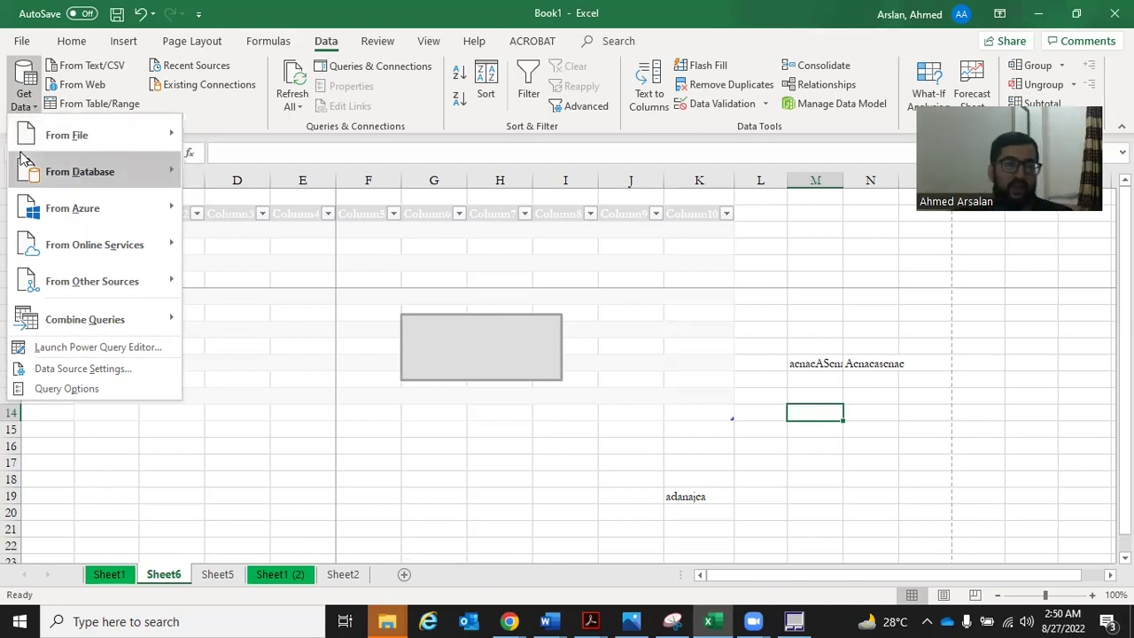
mouse_move(49, 206)
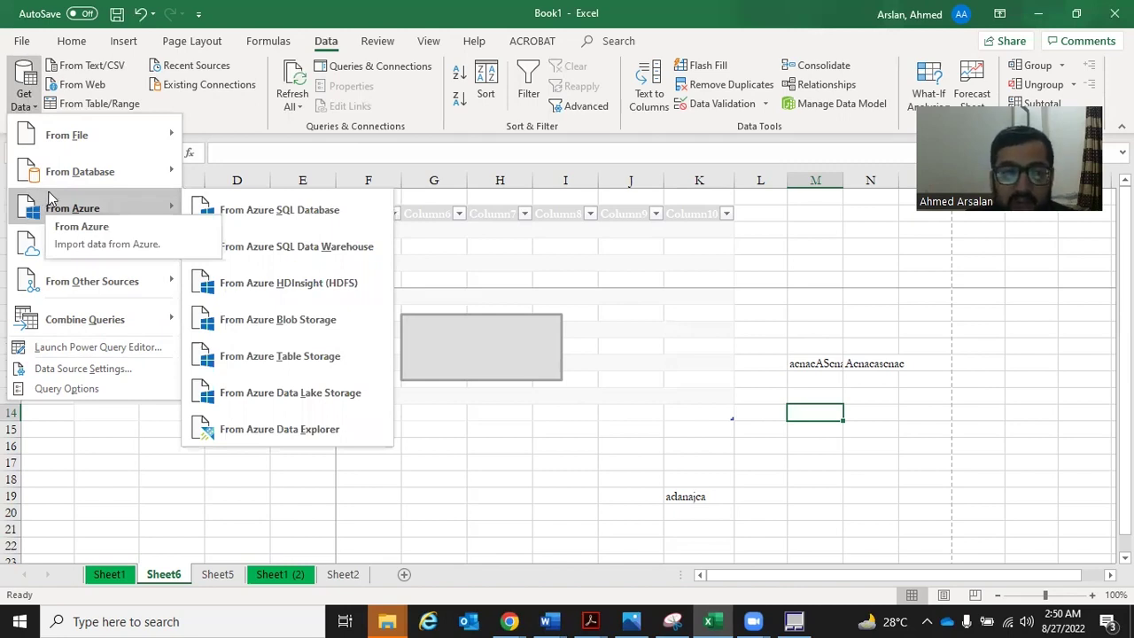
mouse_move(109, 149)
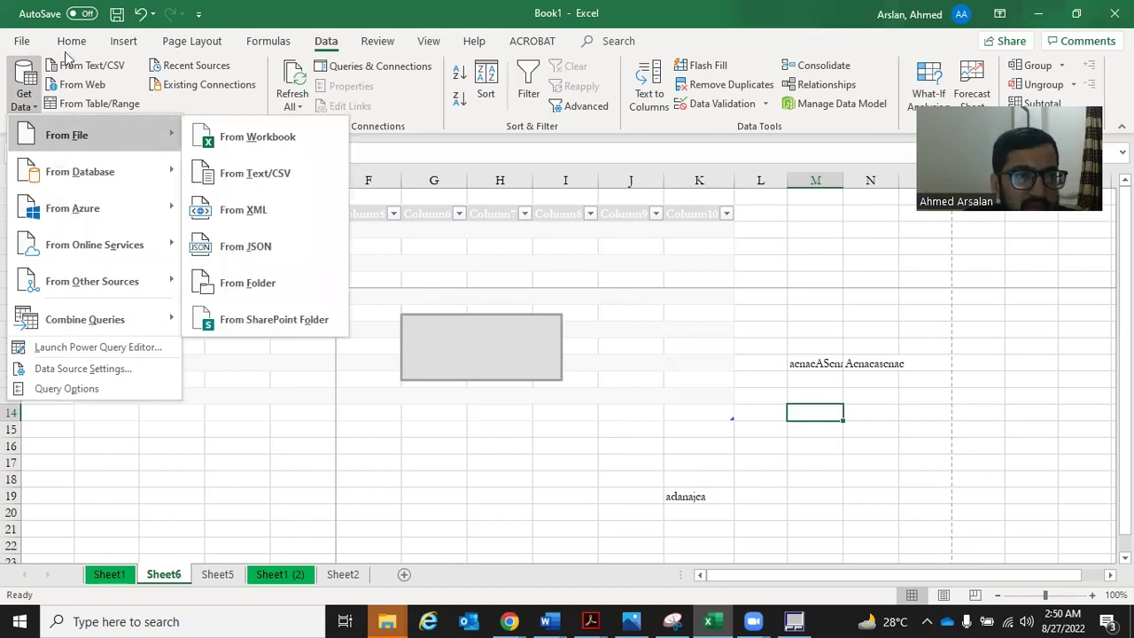
click(267, 3)
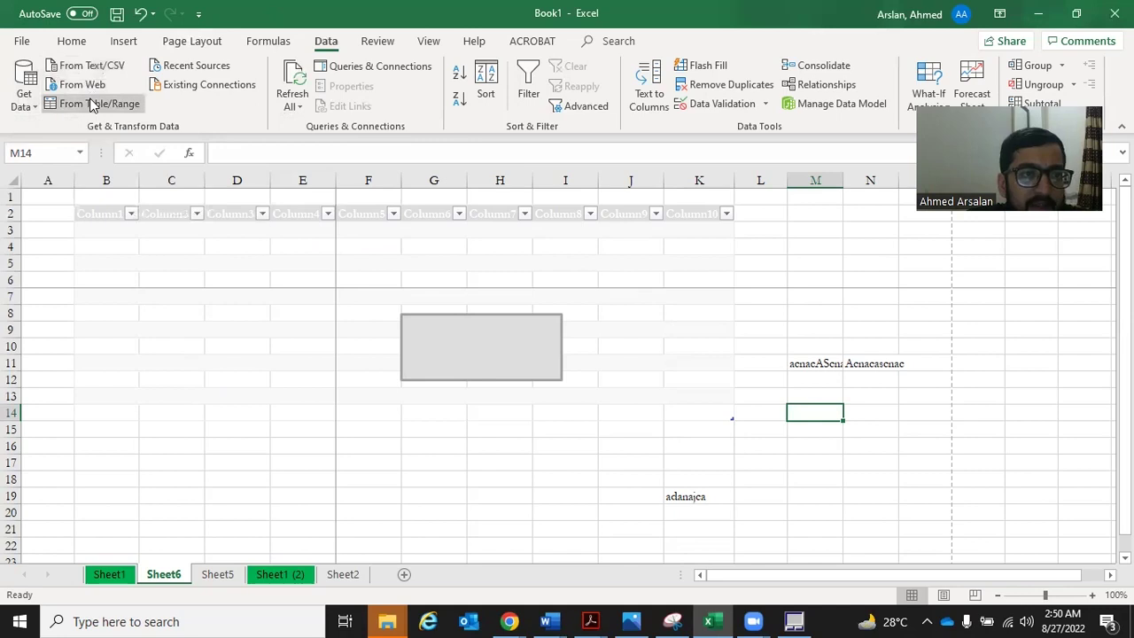
Review the workbook's existing connections and tables, and close the Queries & Connections view
click(177, 93)
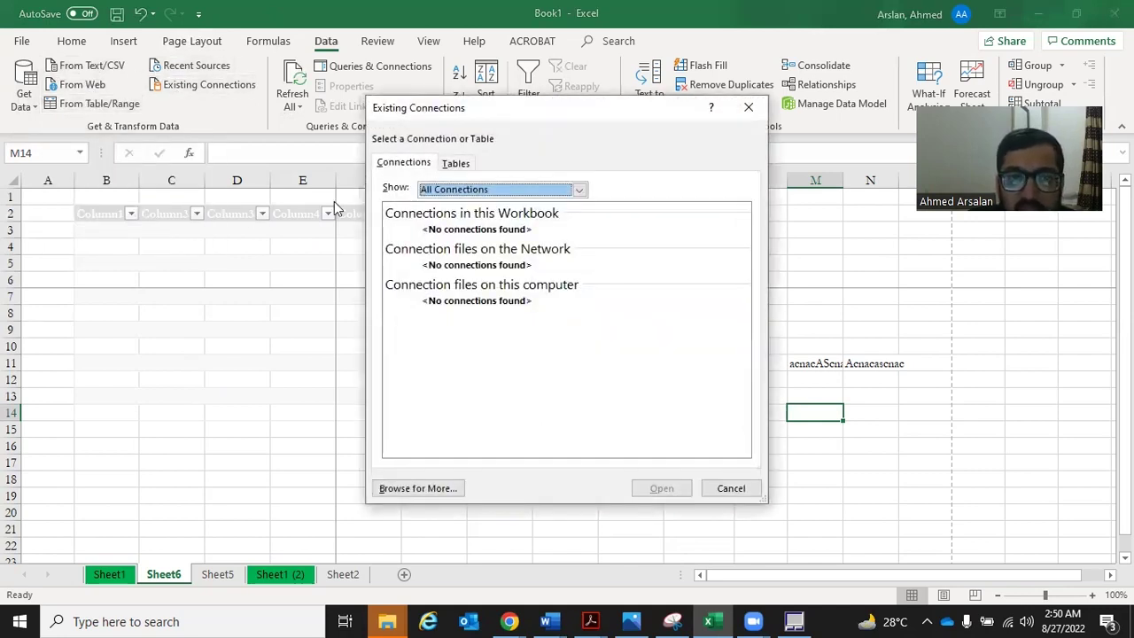
click(464, 168)
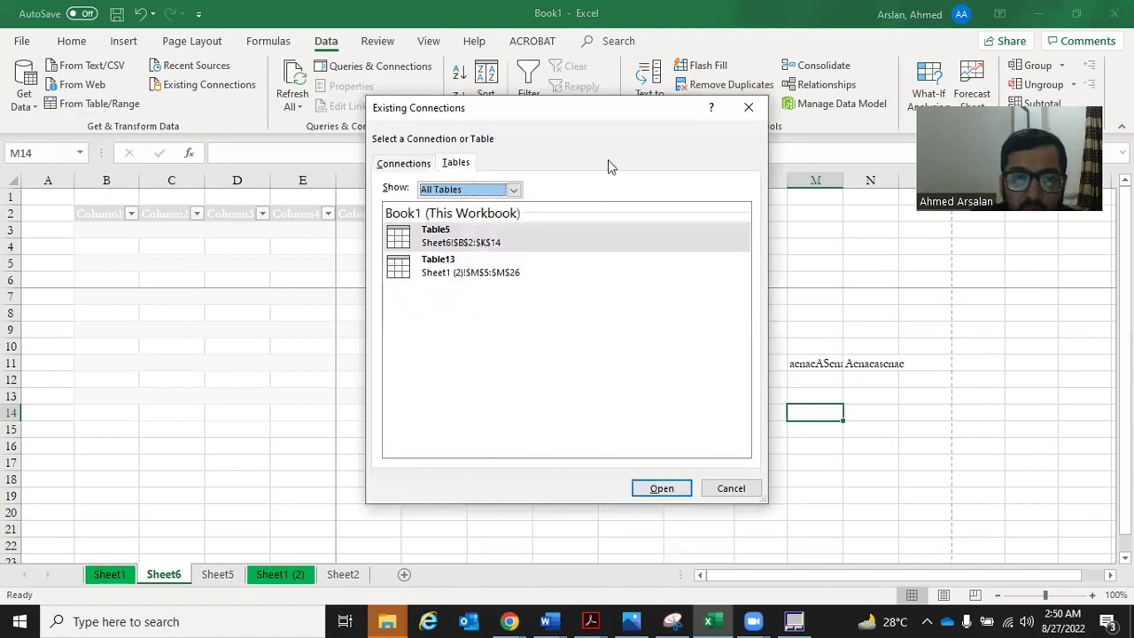
click(747, 110)
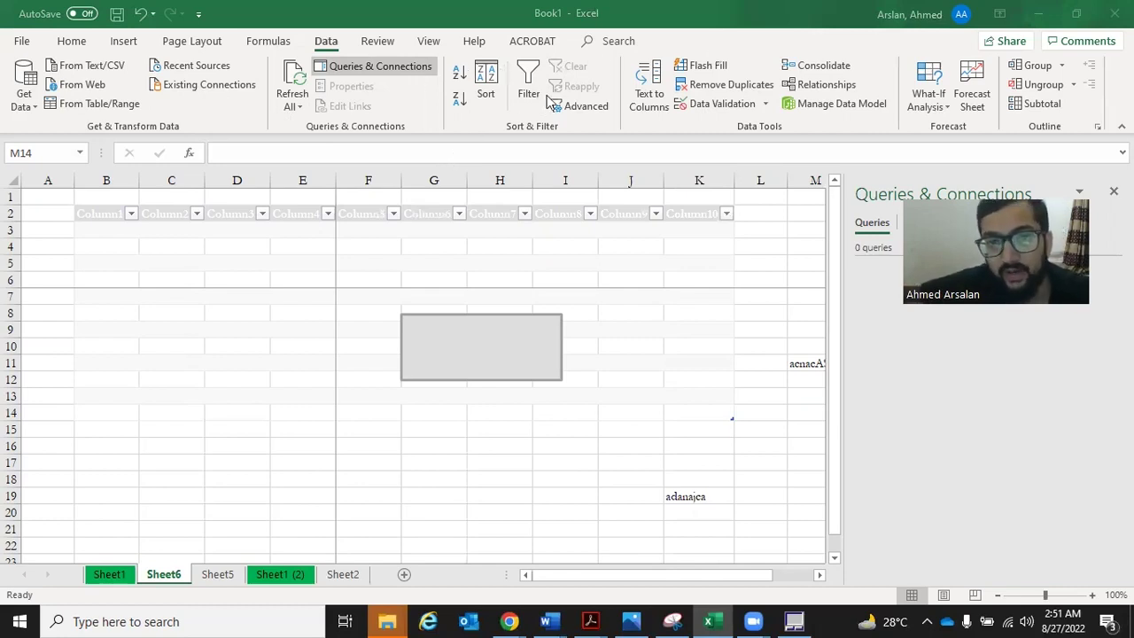
click(1113, 192)
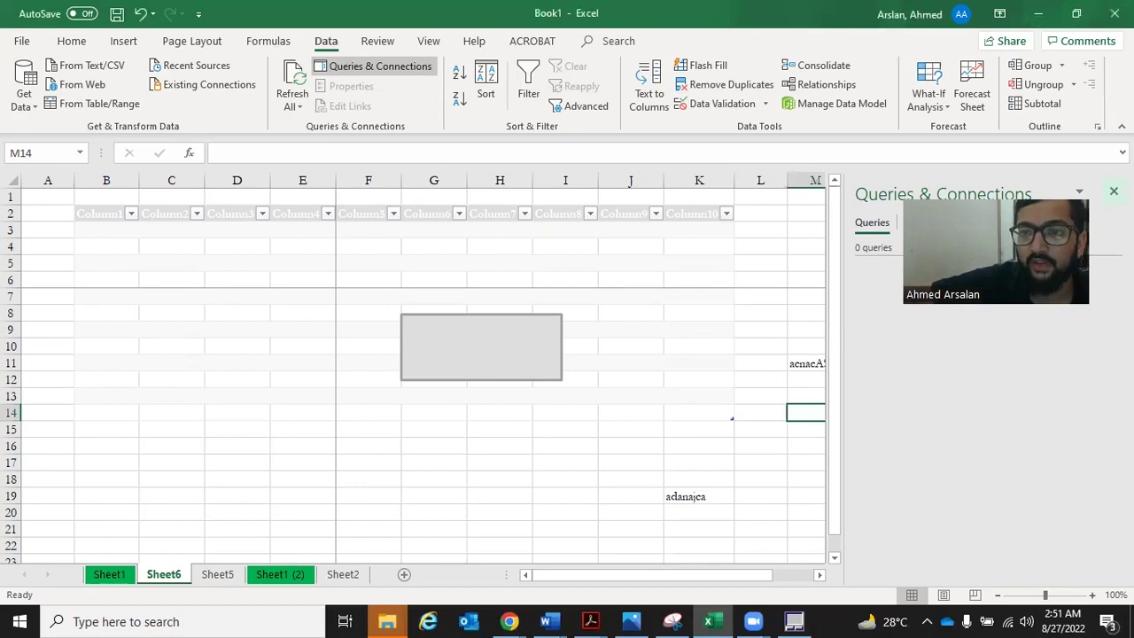
click(1114, 191)
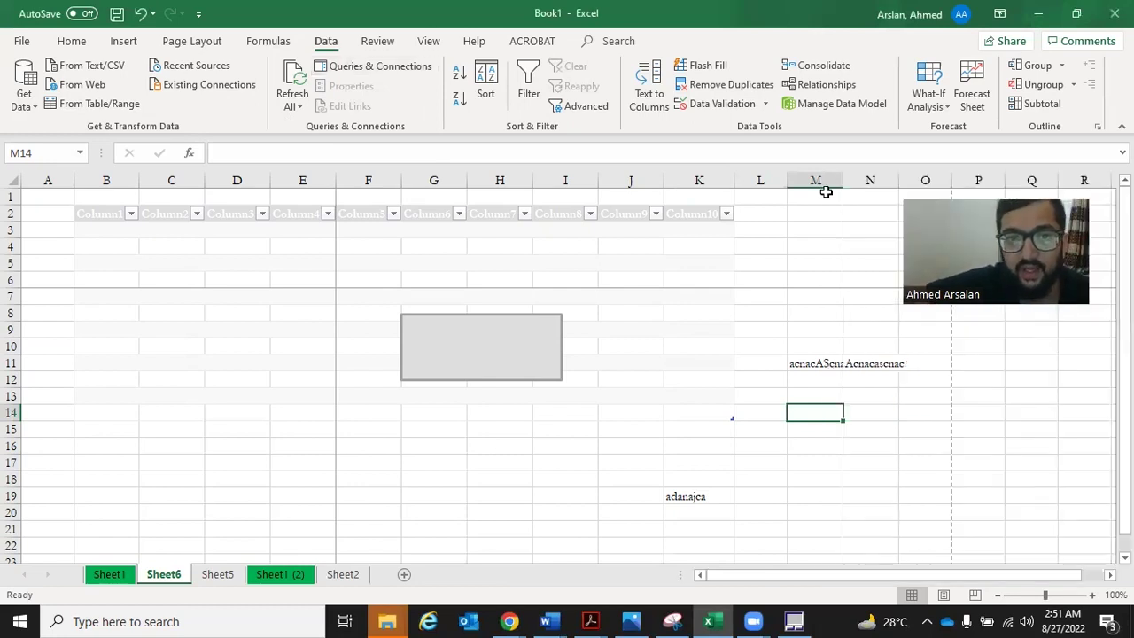
Inspect the Advanced Filter settings without applying them, and compare the Sort & Filter options among the home commands
click(578, 110)
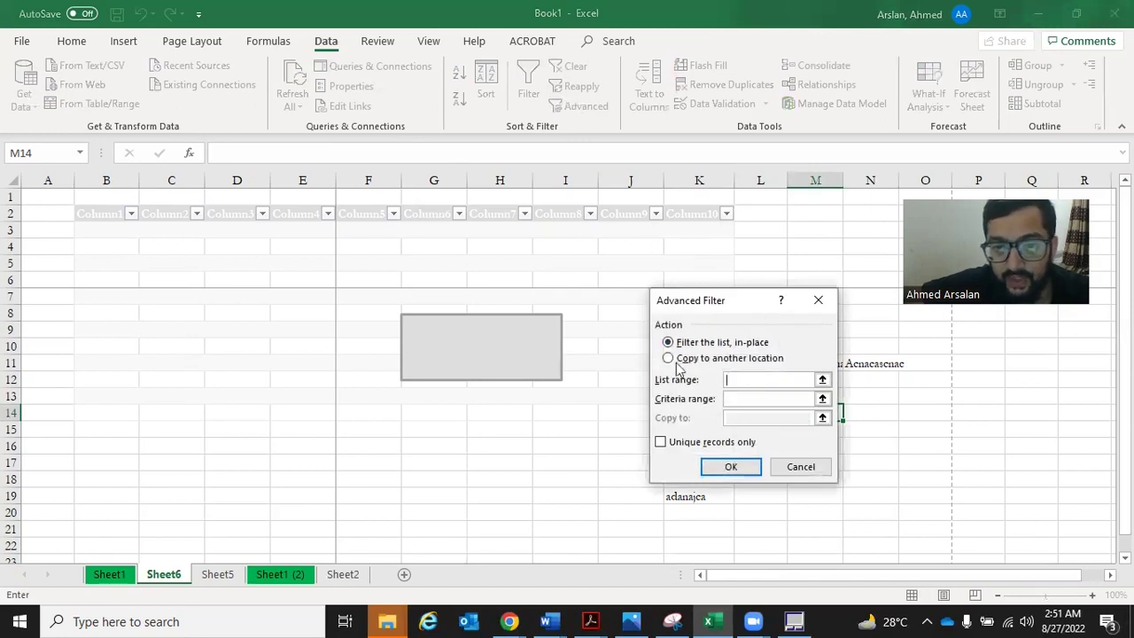
click(819, 301)
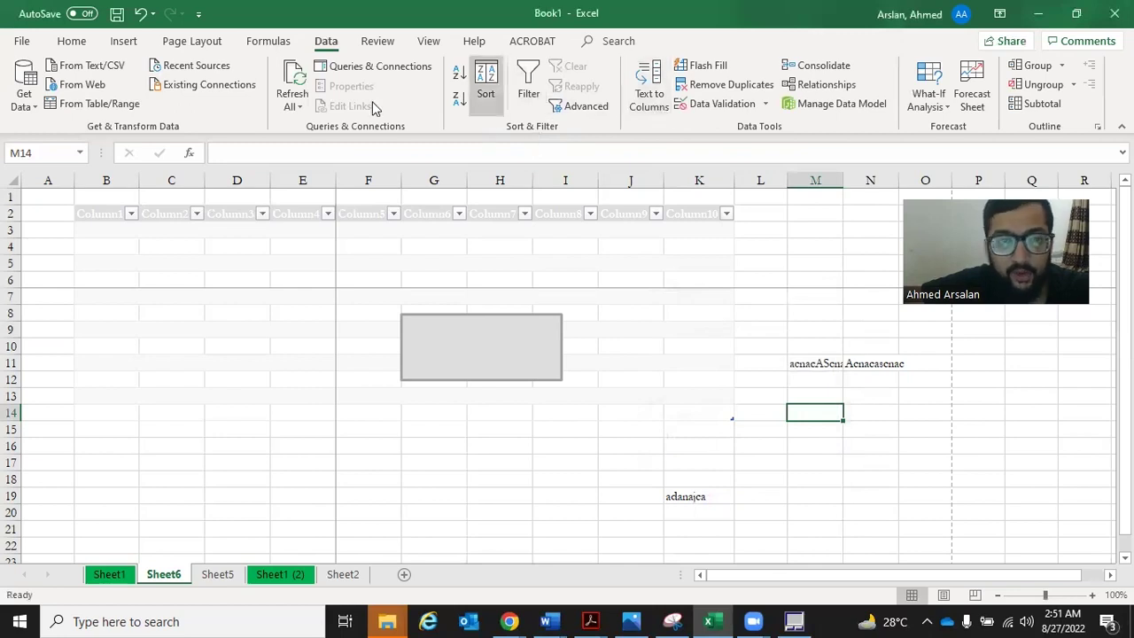
click(82, 42)
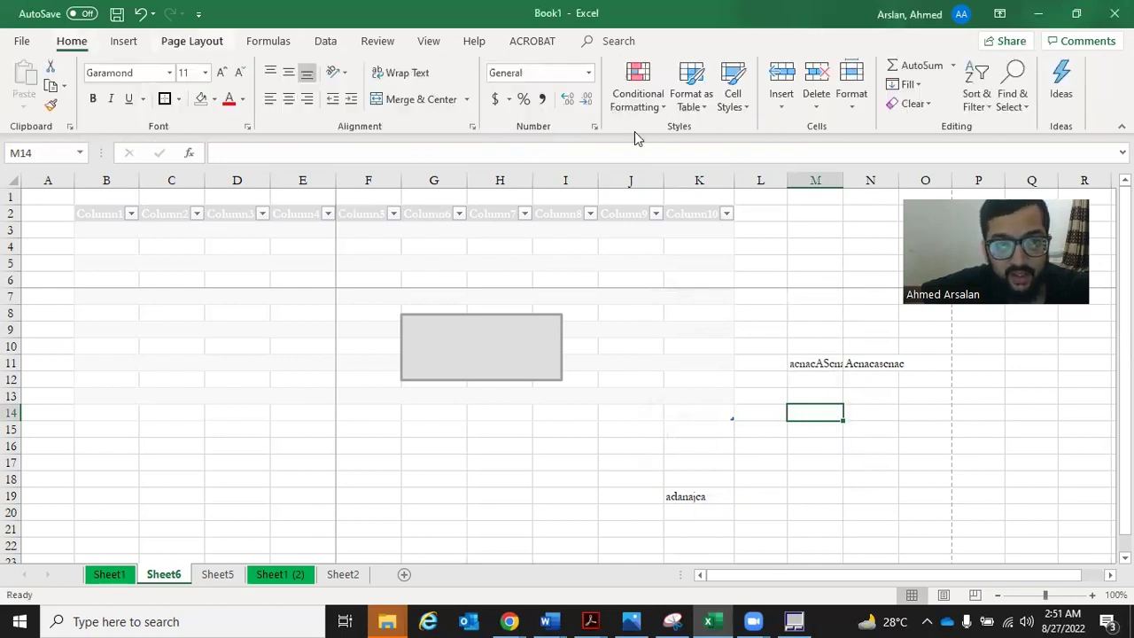
click(985, 105)
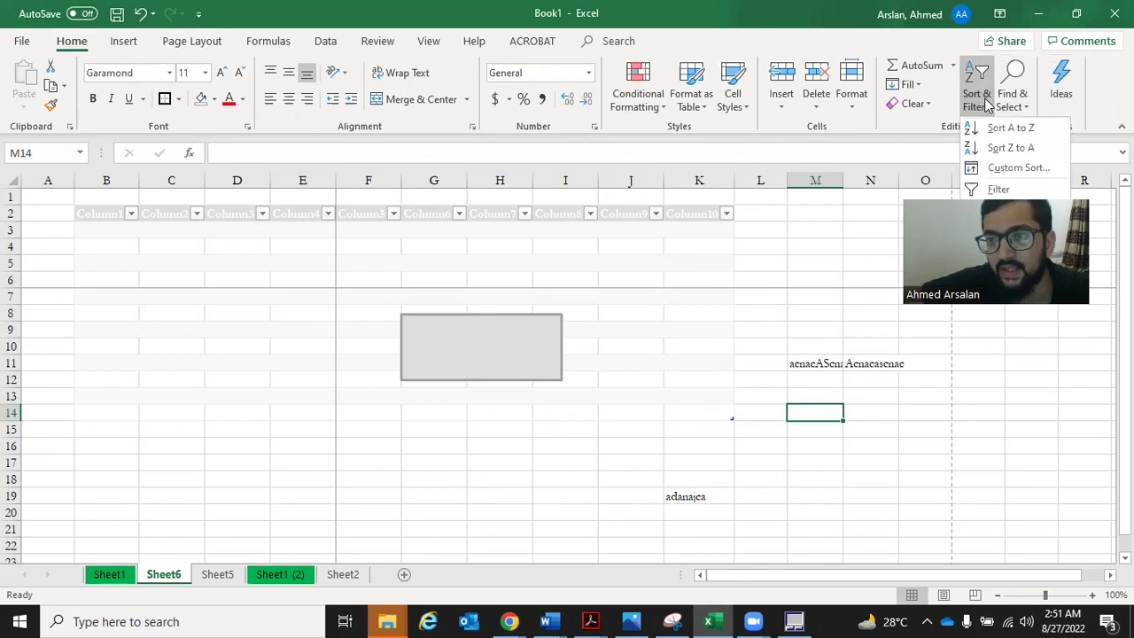
click(985, 103)
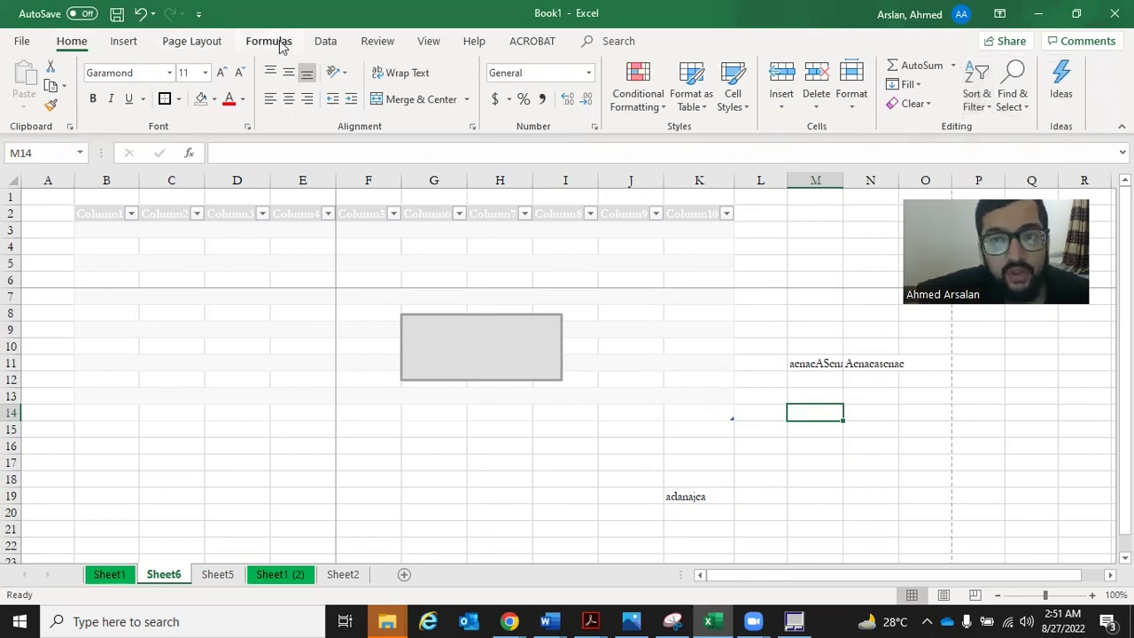
click(325, 42)
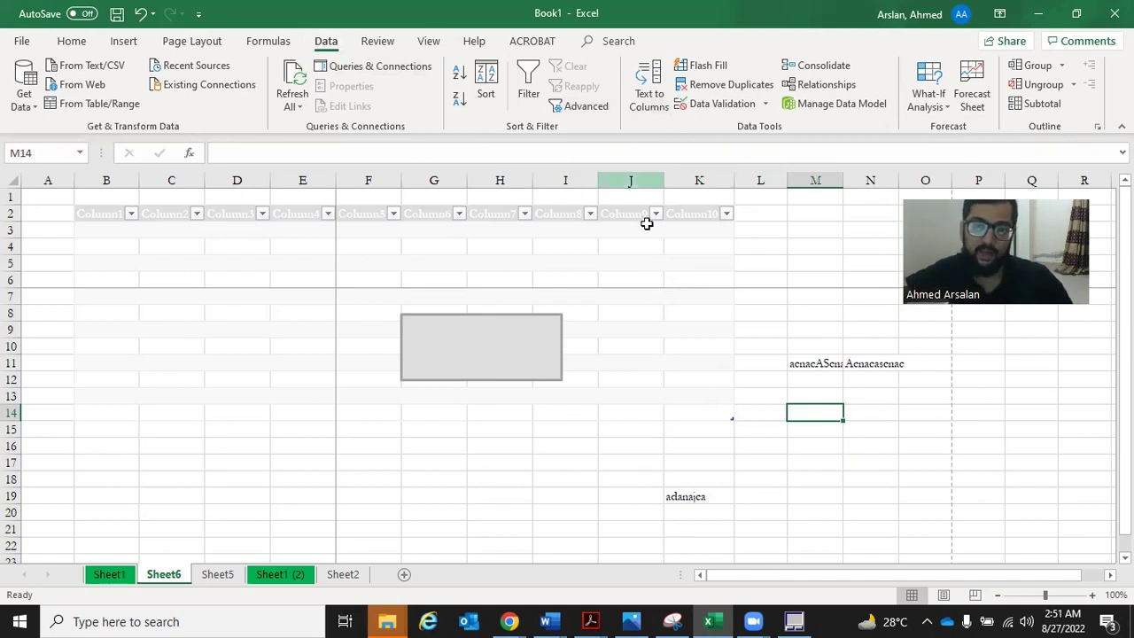
Start a numbered list in cell L18 of Sheet6, entering "1 - " followed by a person's first name
click(776, 395)
key(Down)
key(Down)
key(Down)
key(Down)
key(Down)
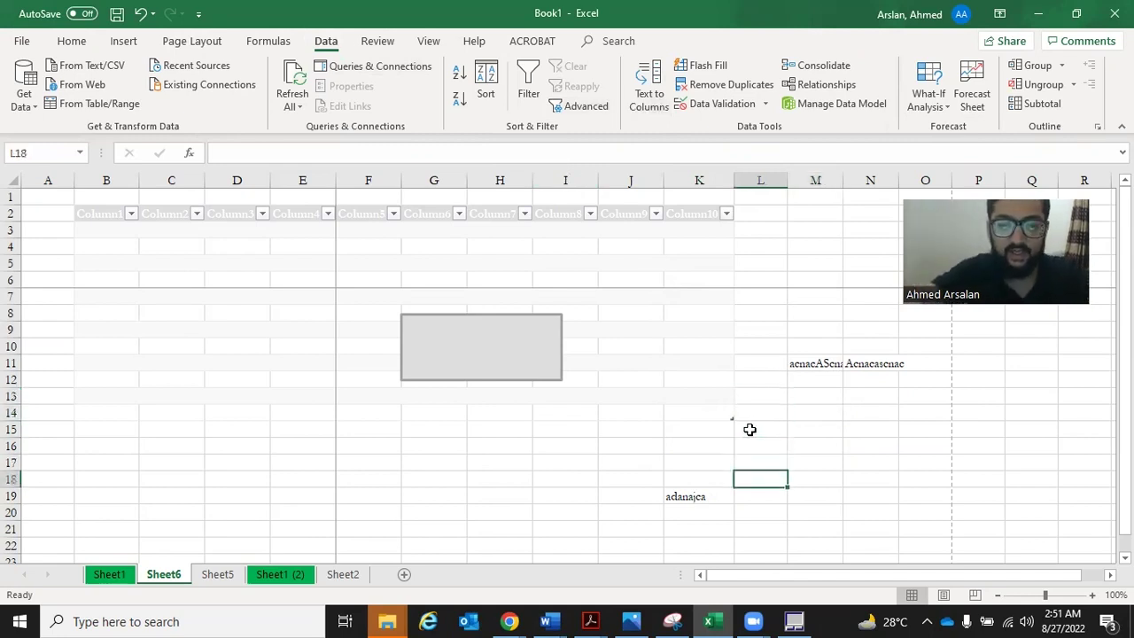
text(12)
key(BackSpace)
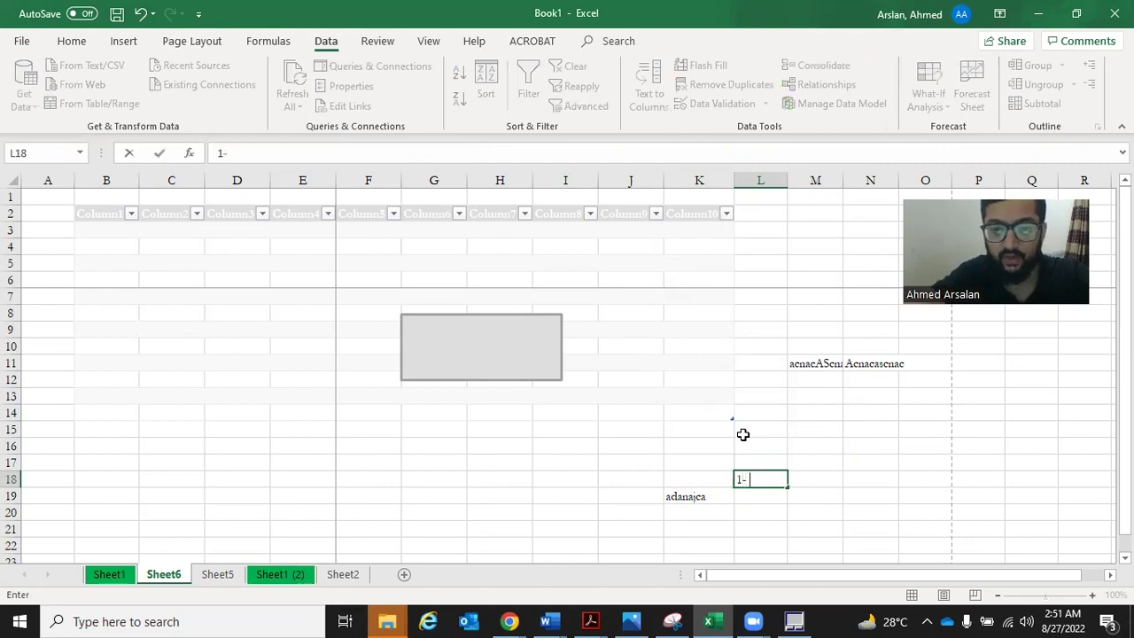
text(- Ahed)
key(BackSpace)
key(BackSpace)
key(BackSpace)
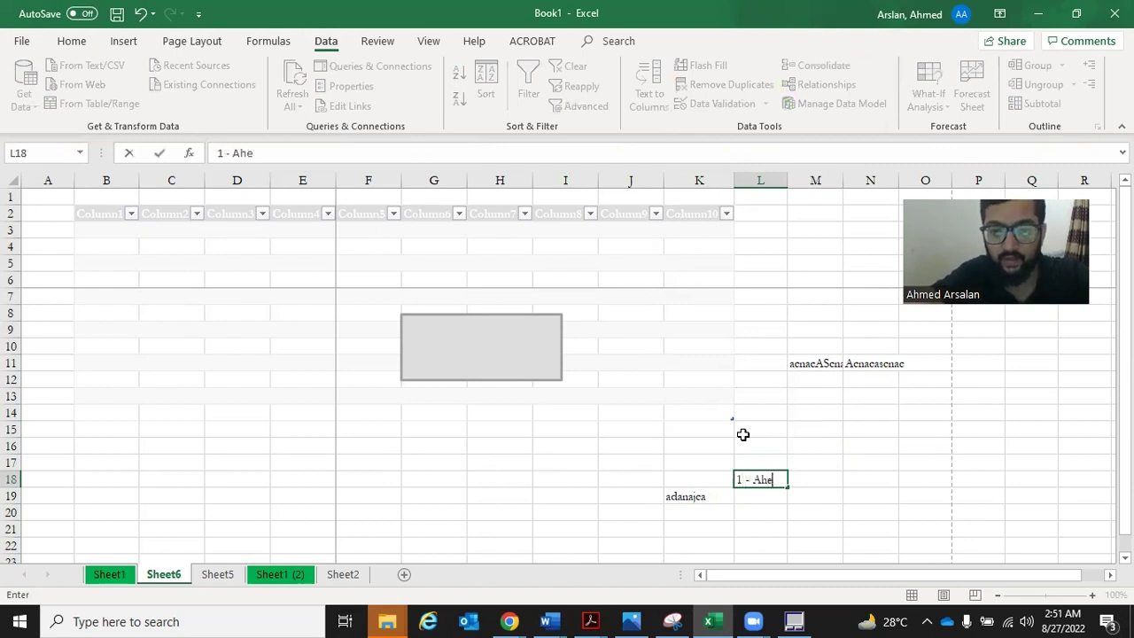
text(hmed)
key(Return)
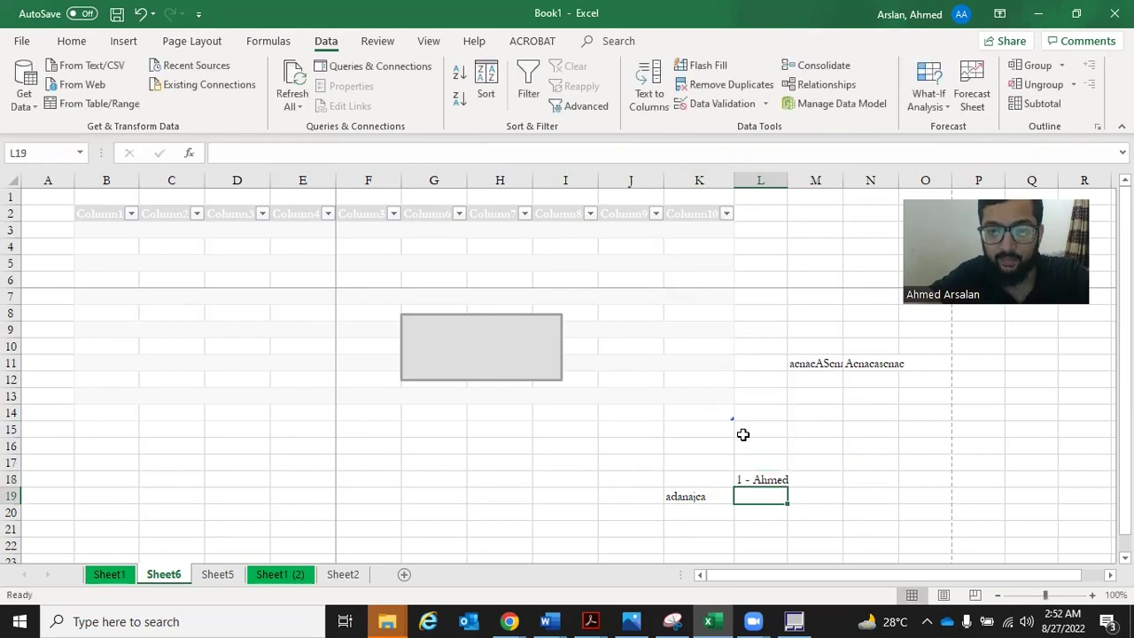
Continue the list in cells L19 to L21 with entries numbered 2, 3 and 4, each followed by " - " and a first name
text(2 - Arslan)
key(Return)
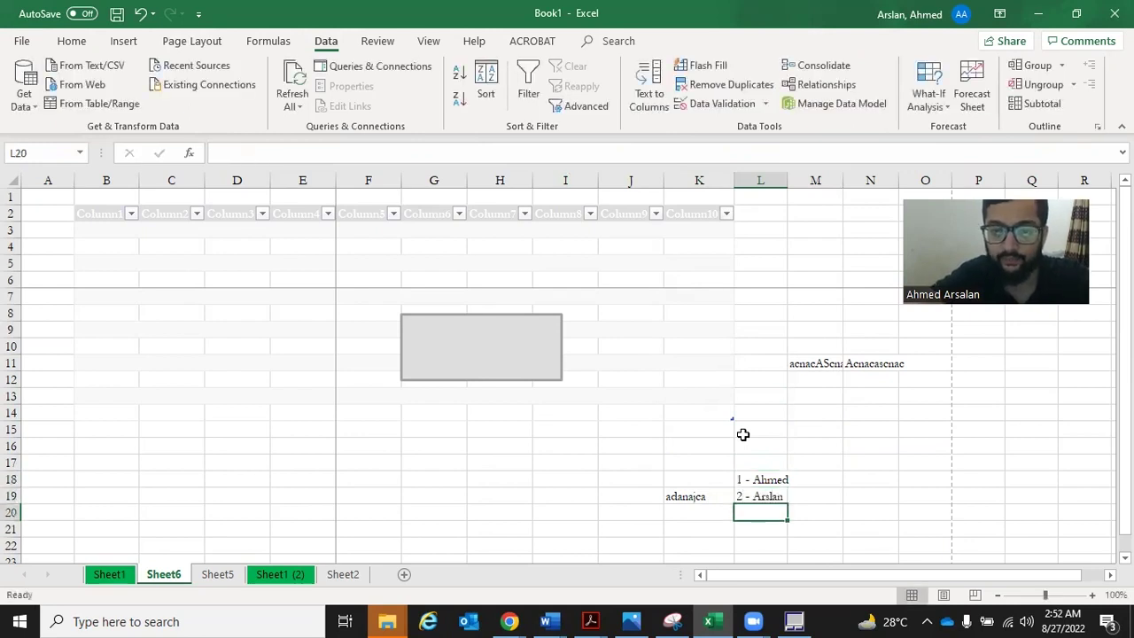
text(3)
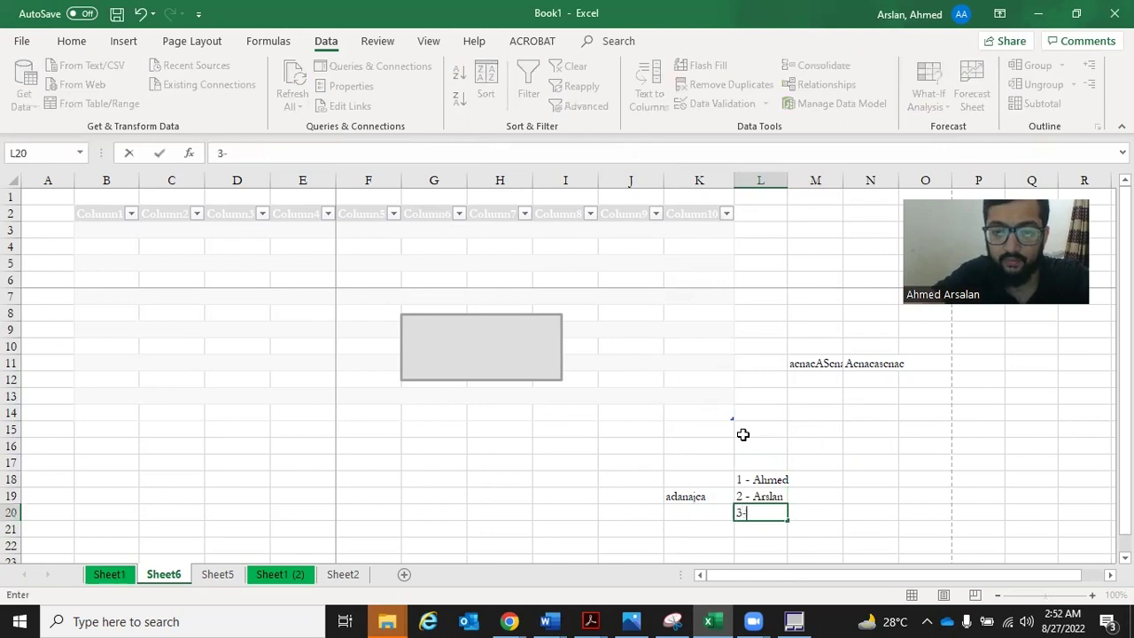
text( - Ali)
key(Return)
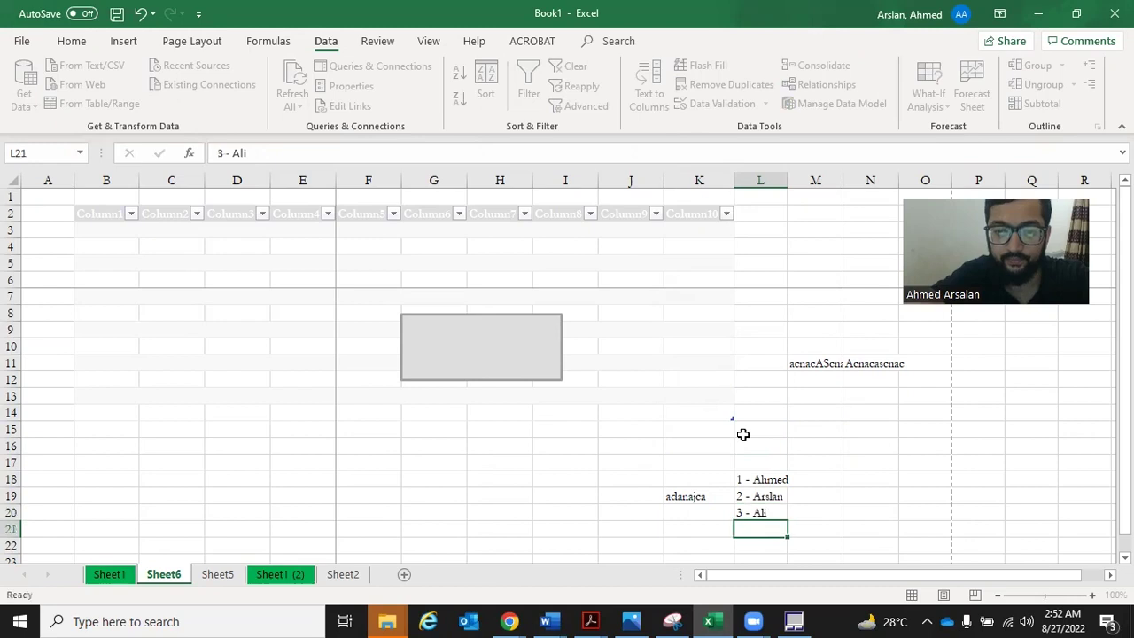
text(4 - )
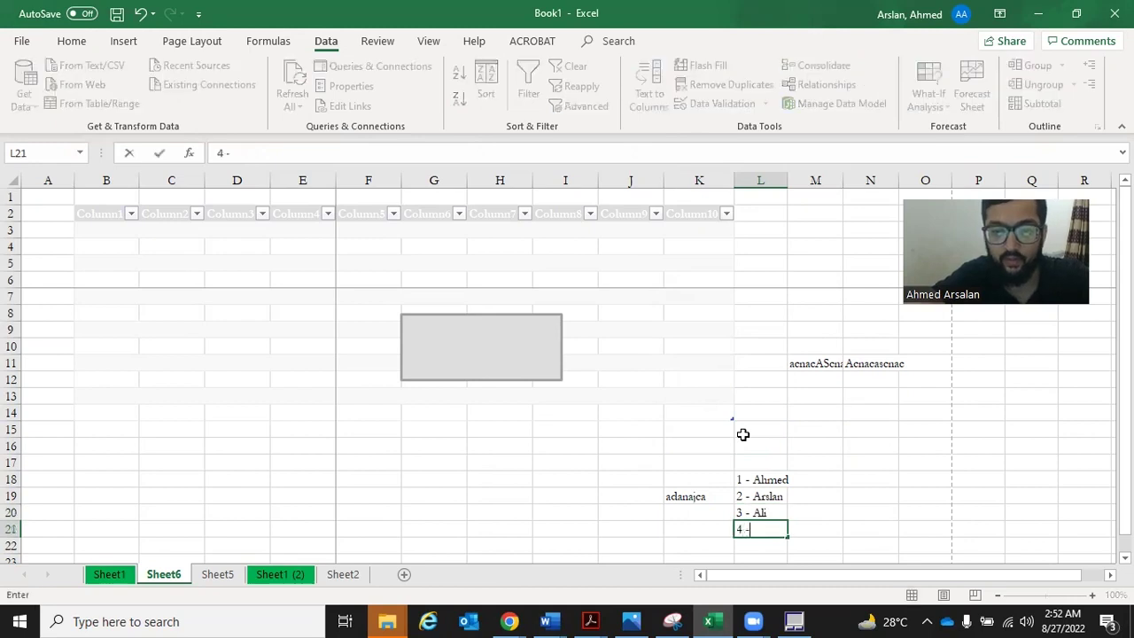
text(Khadija)
key(Return)
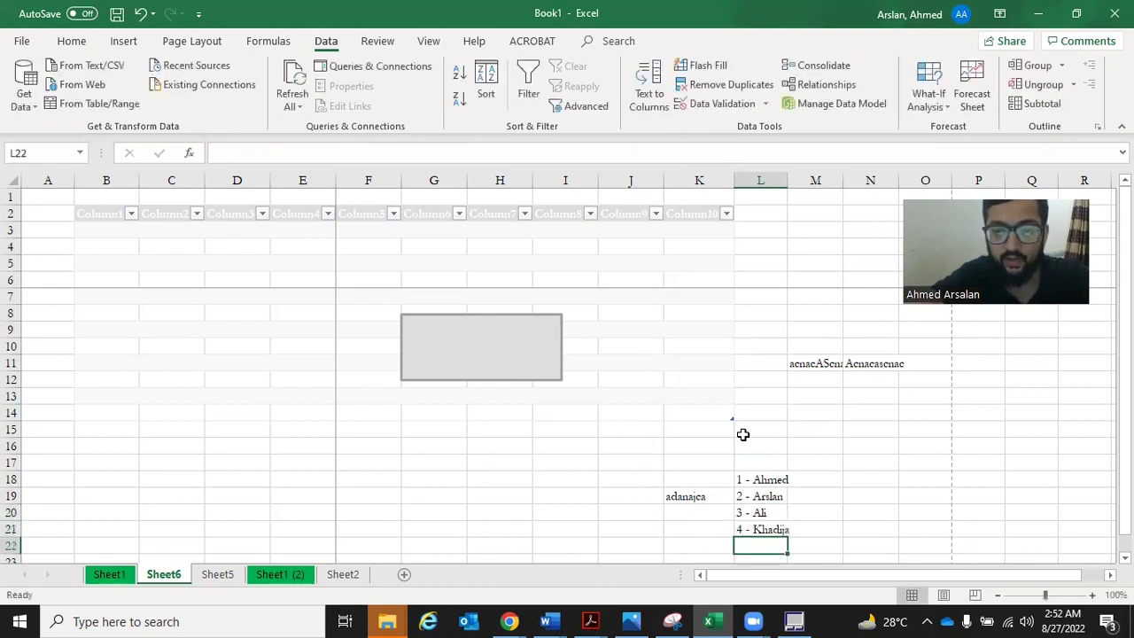
key(Up)
key(Up)
key(Up)
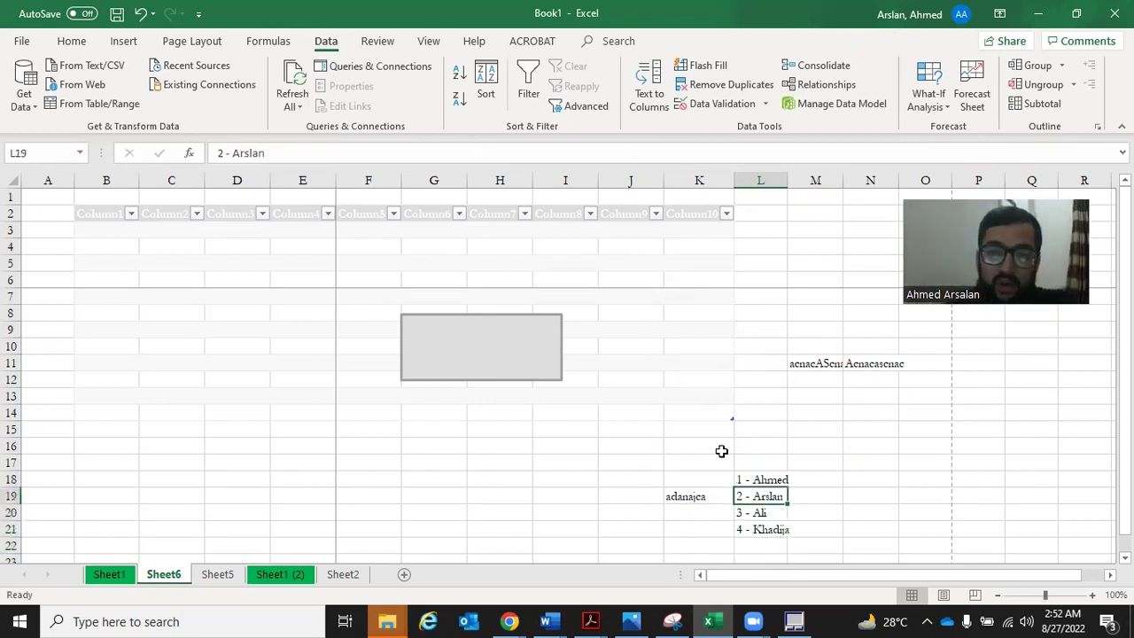
Enter the heading "EMP" in cells M17 and N17, beside the numbered list
key(Right)
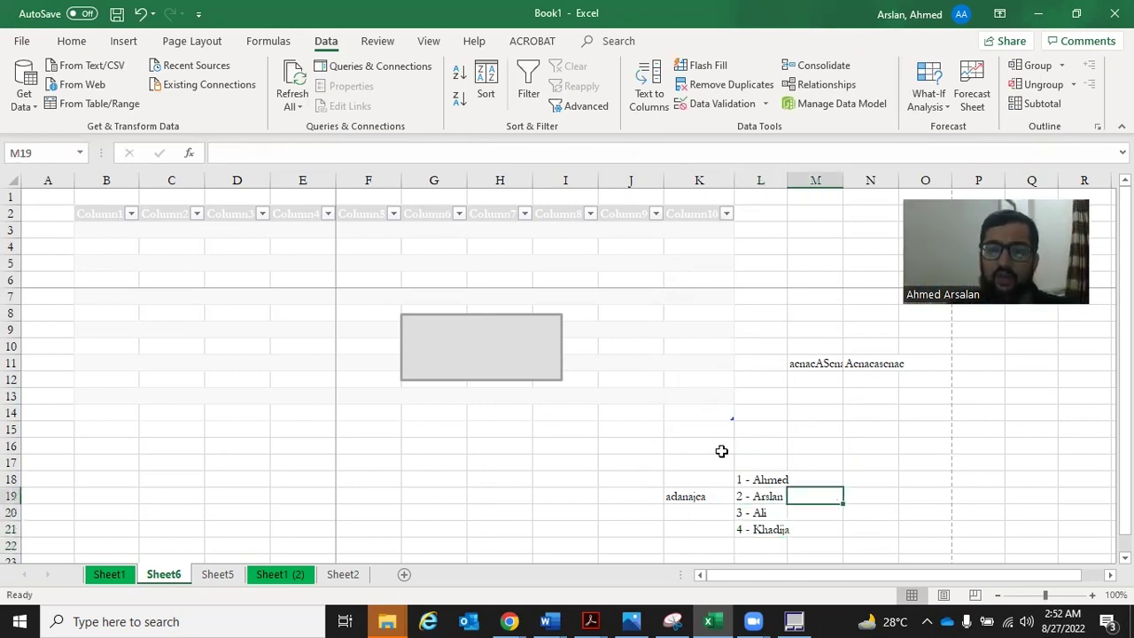
key(Left)
key(Right)
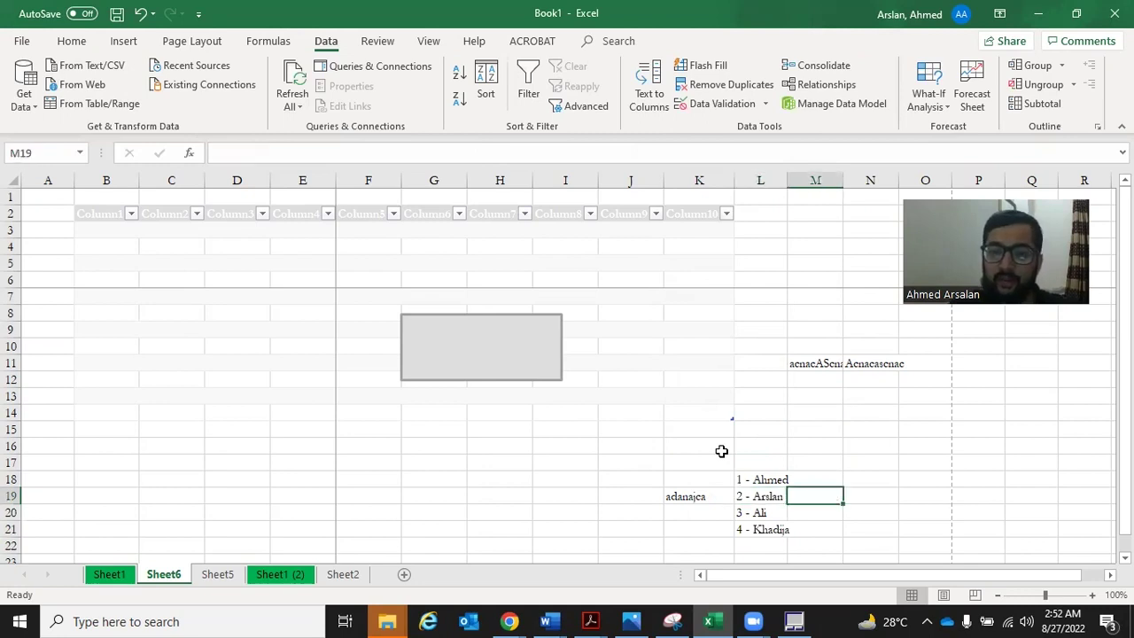
key(Up)
key(Up)
text(EMP)
key(Right)
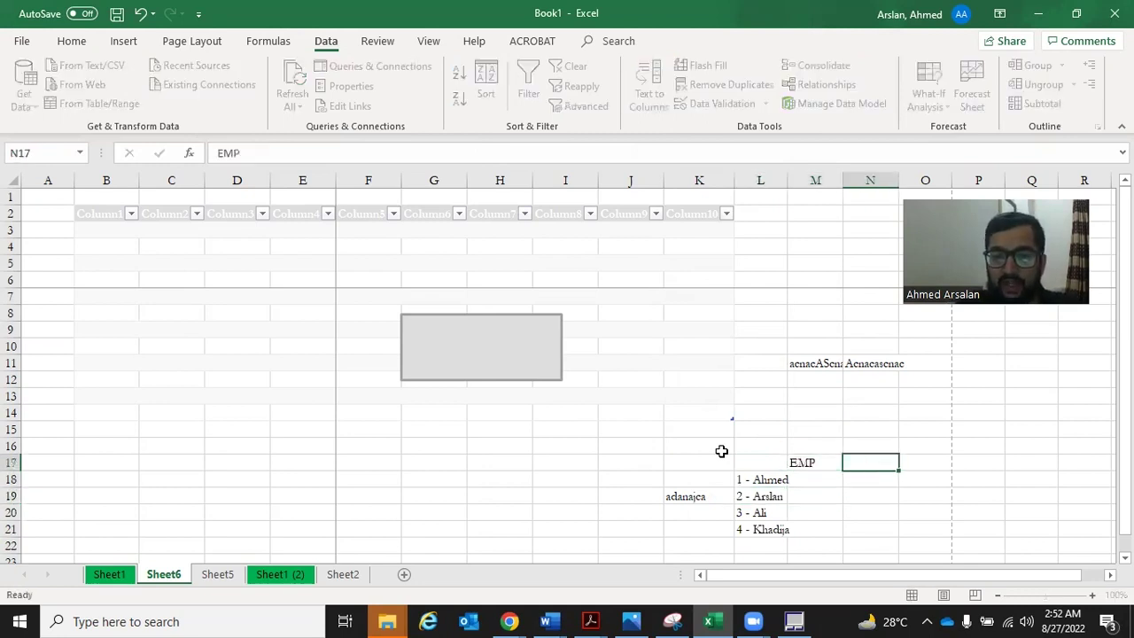
text(EMP)
key(Return)
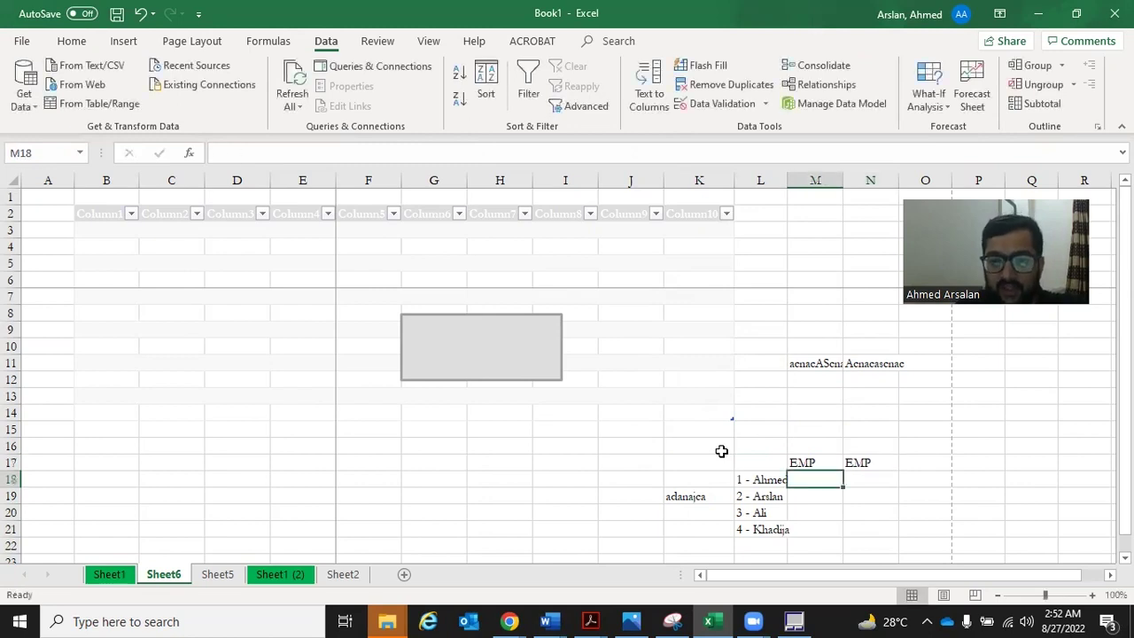
Try a sample row with 1 in M18 and a first name in N18, and clear both cells
text(1)
key(Right)
text(Ahmed)
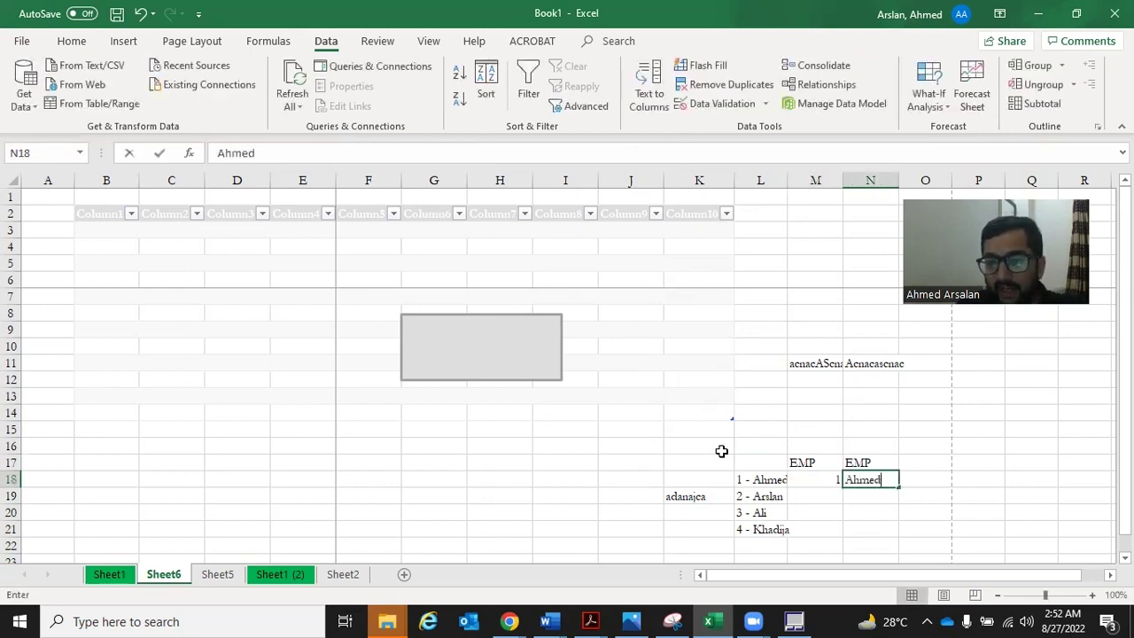
key(Return)
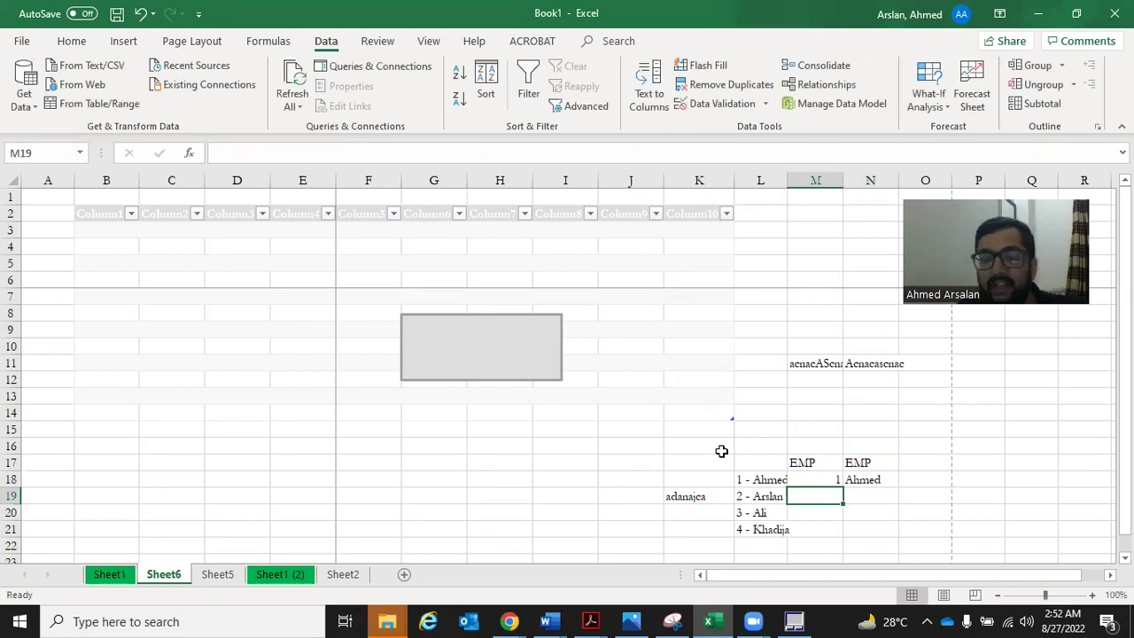
key(Up)
key(shift+Right)
key(Delete)
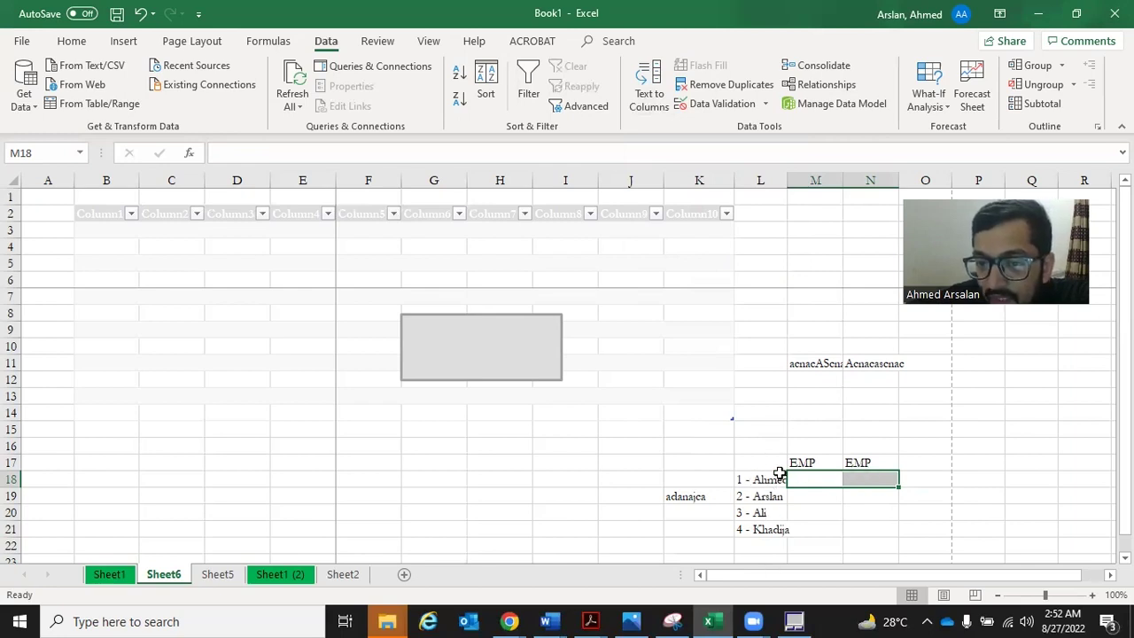
Start Text to Columns on the numbered names in L18:L21, choosing Delimited as the original data type
click(730, 496)
click(736, 497)
key(Up)
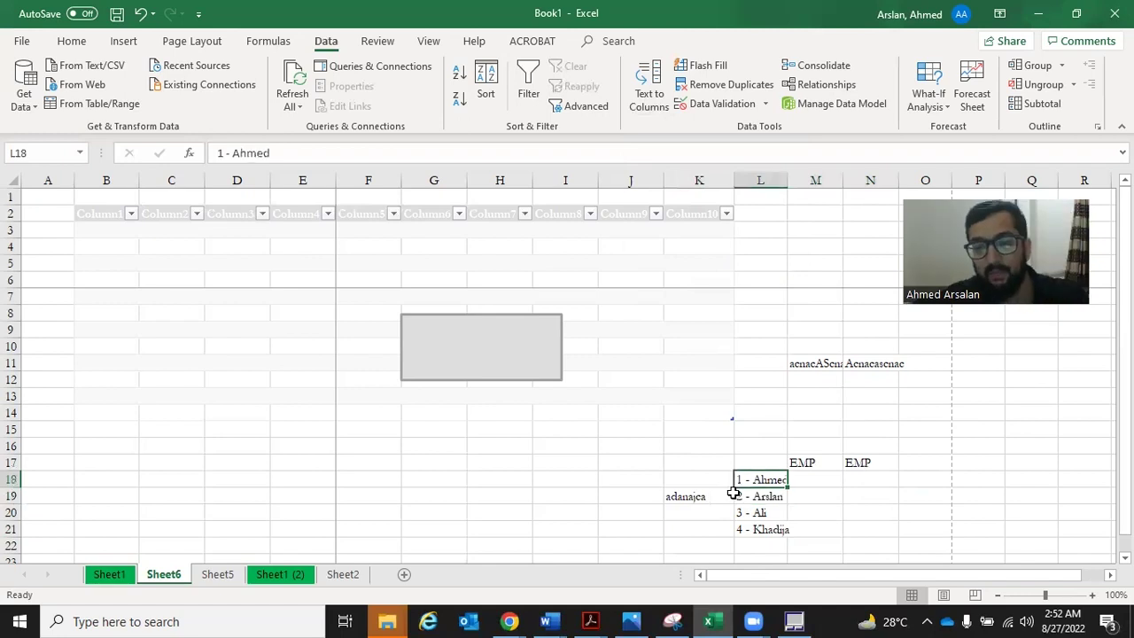
key(ctrl+shift+Down)
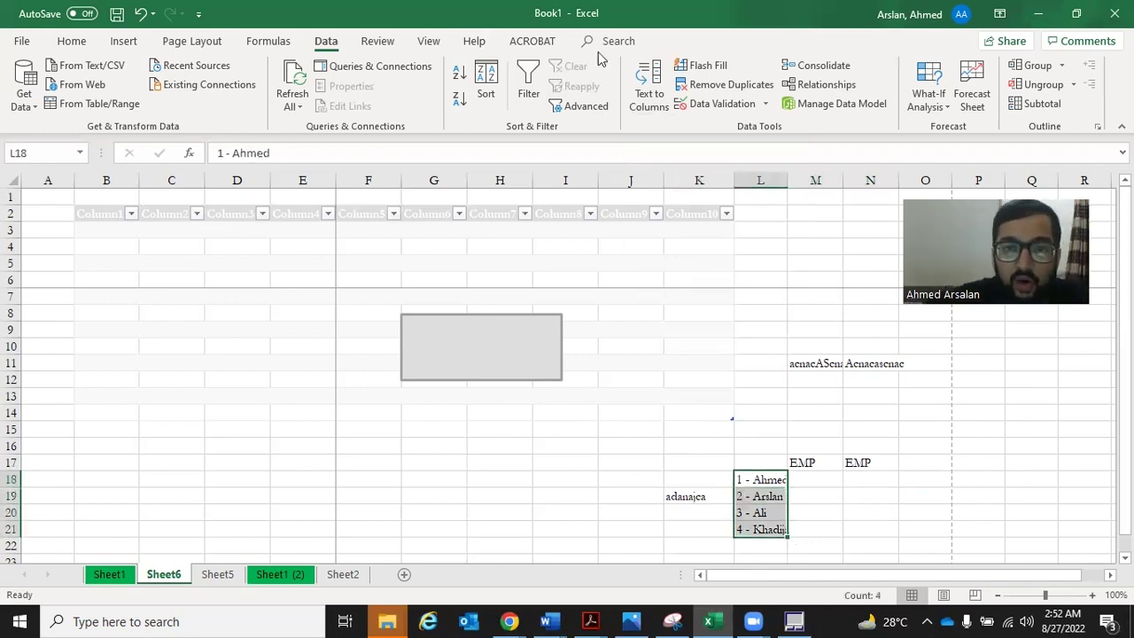
click(647, 76)
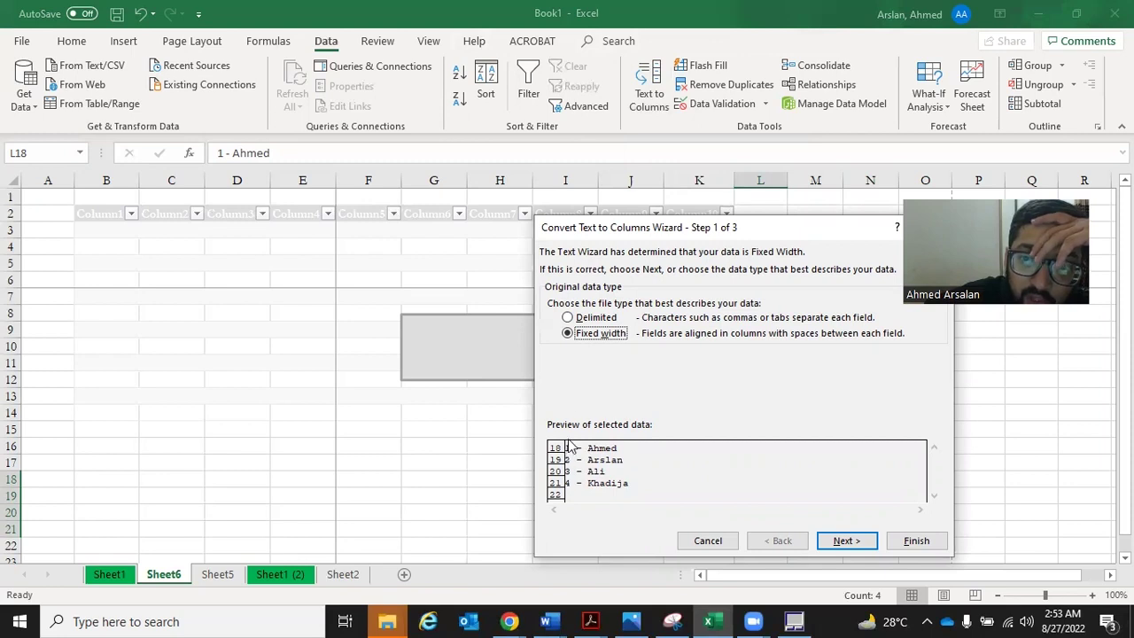
click(576, 319)
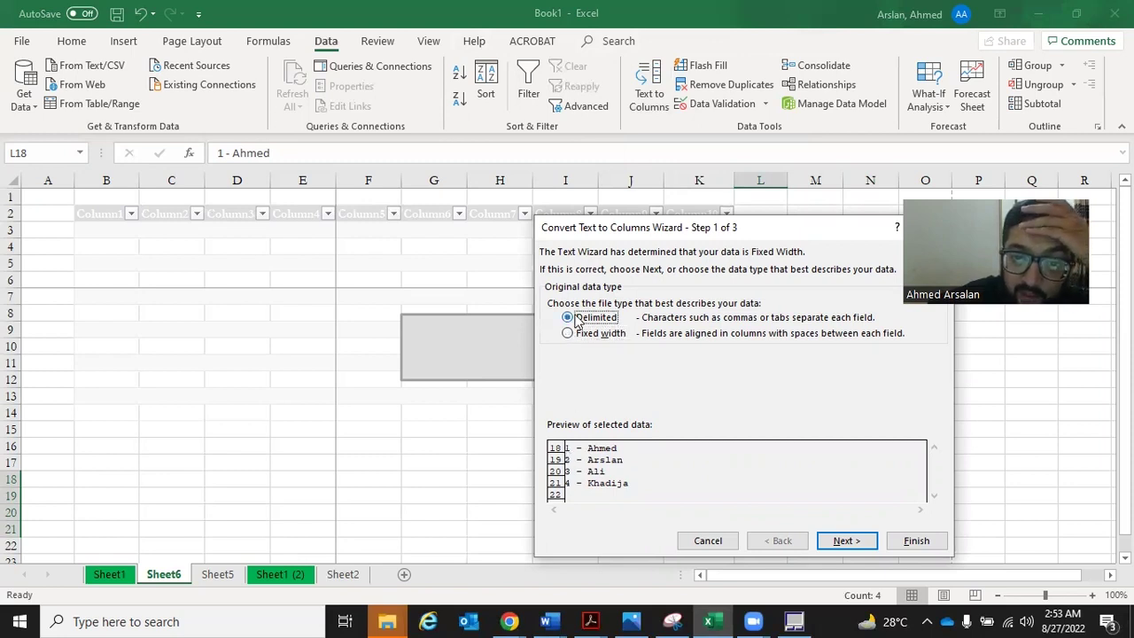
click(854, 539)
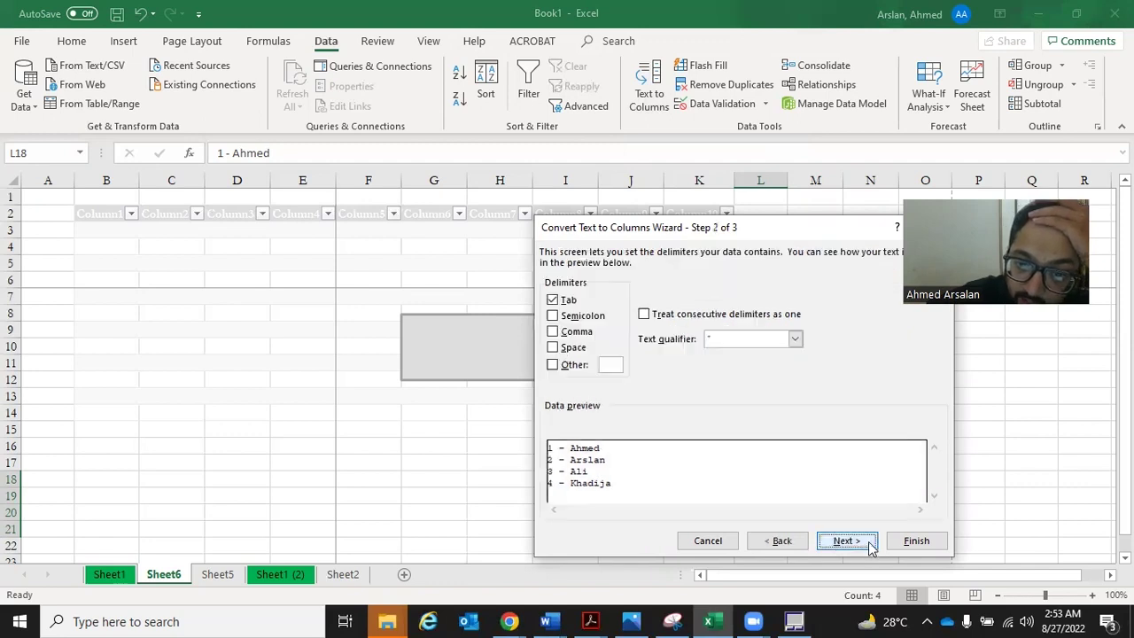
Replace the Tab delimiter with a custom "-" and finish splitting the list into number and name columns starting at L18
click(552, 301)
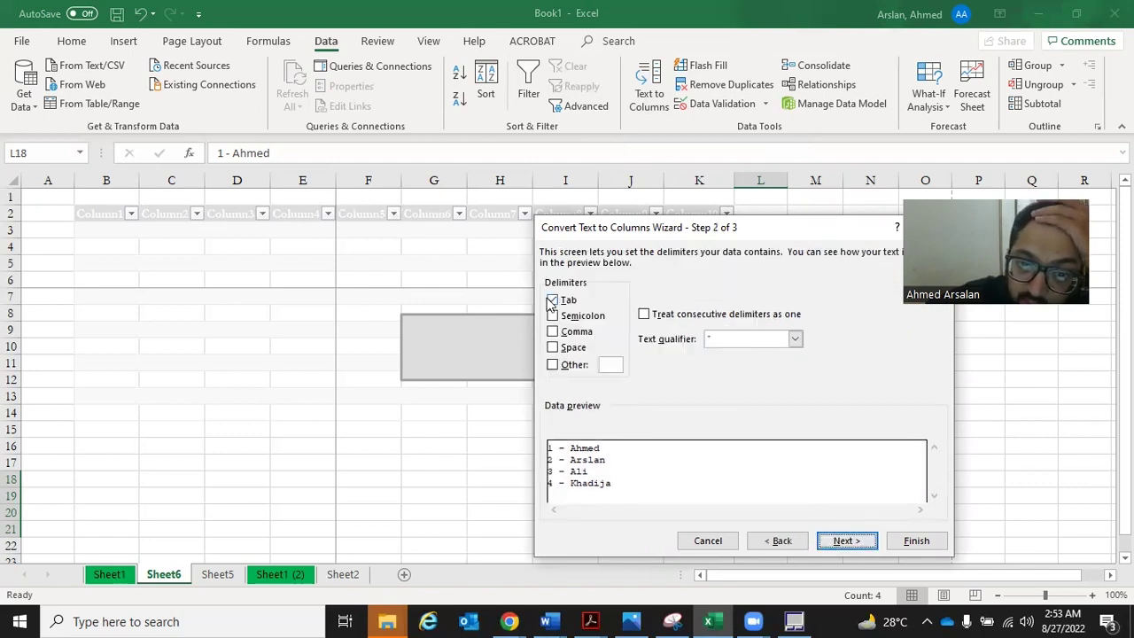
click(552, 364)
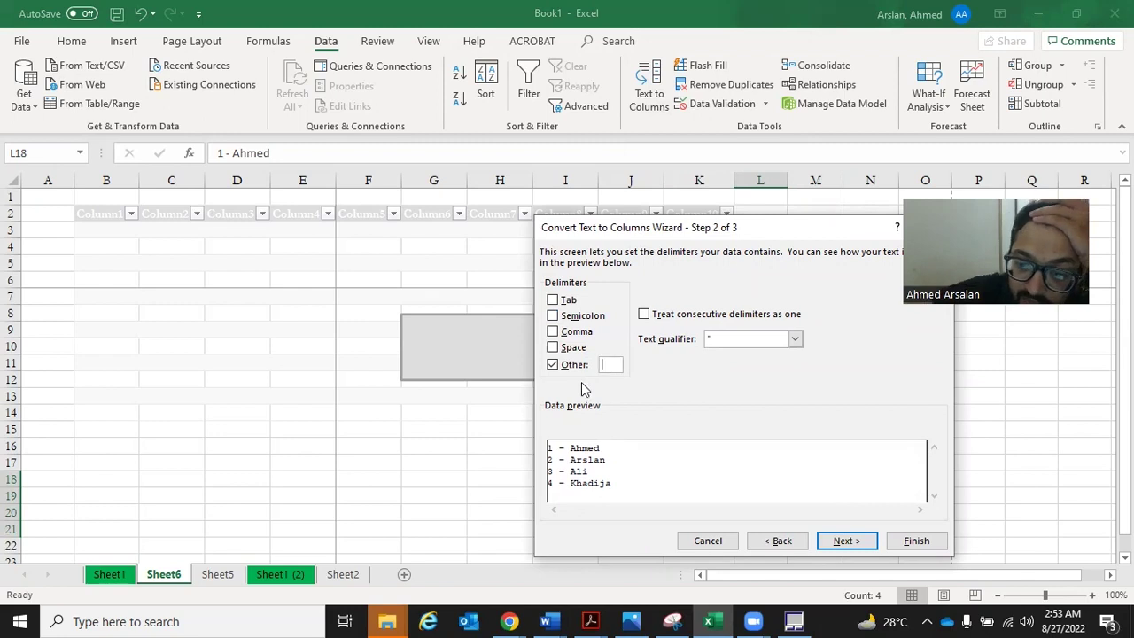
text(-)
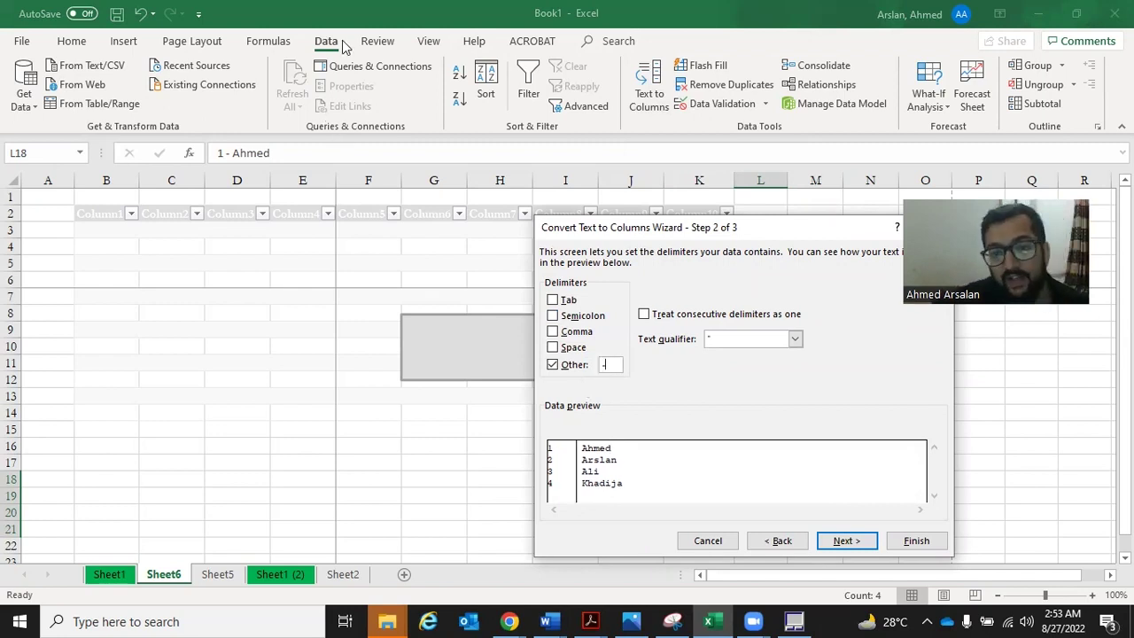
drag(632, 235, 0, 86)
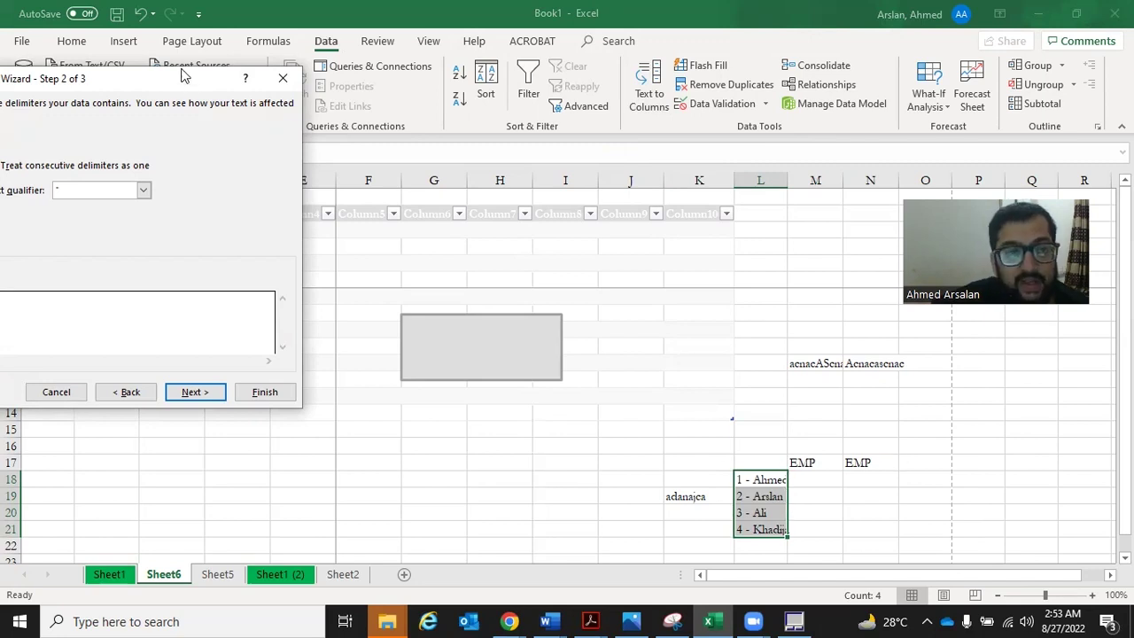
drag(169, 76, 385, 124)
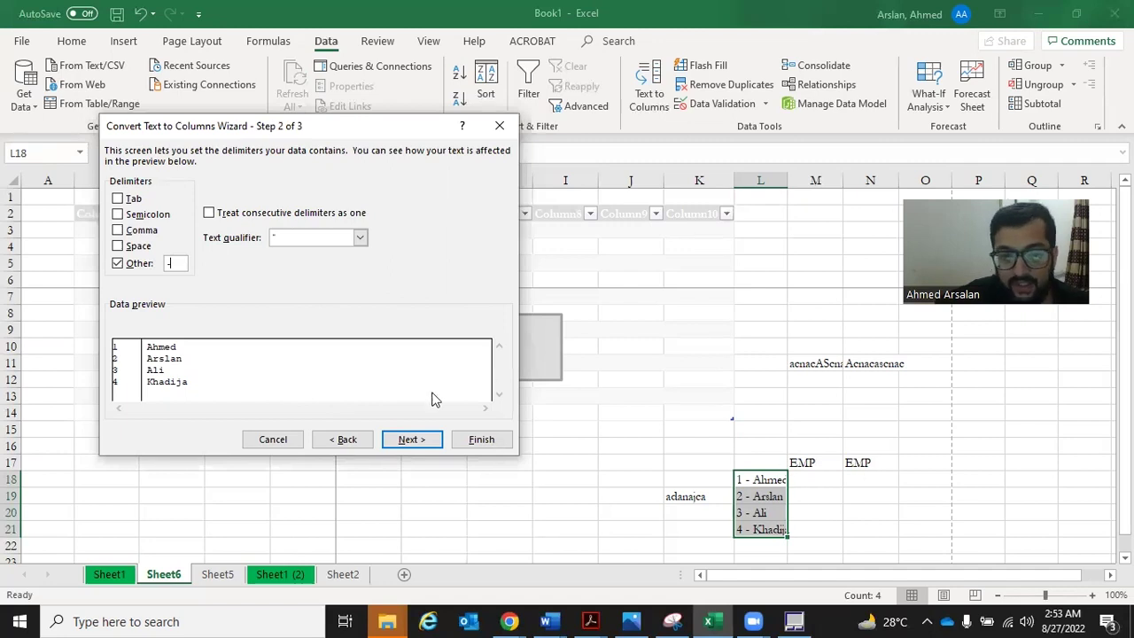
click(412, 440)
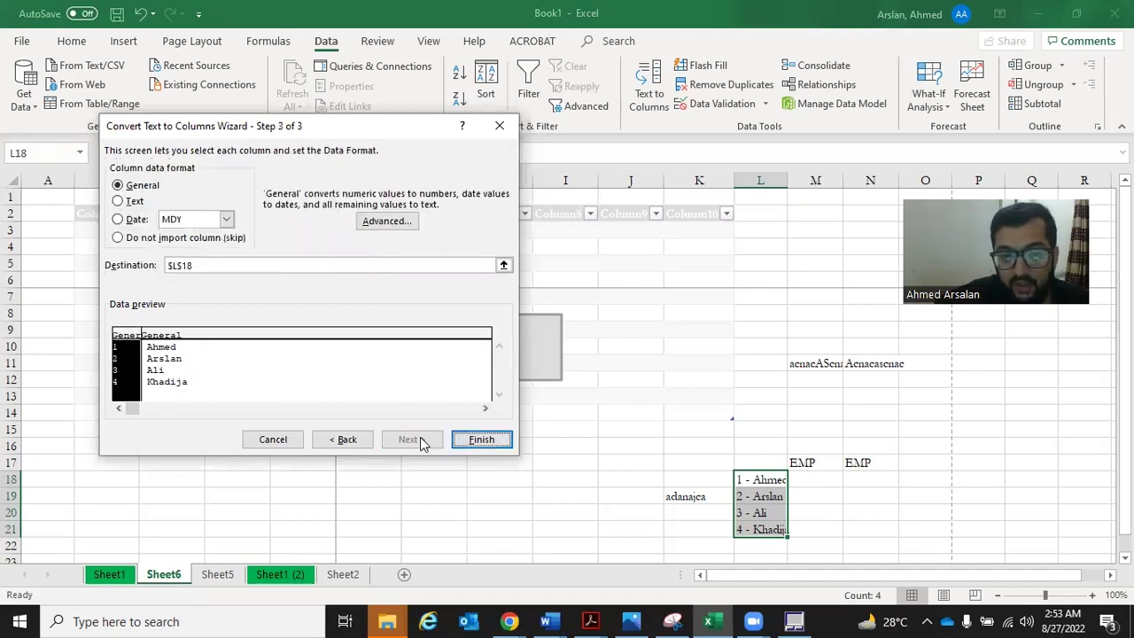
click(481, 439)
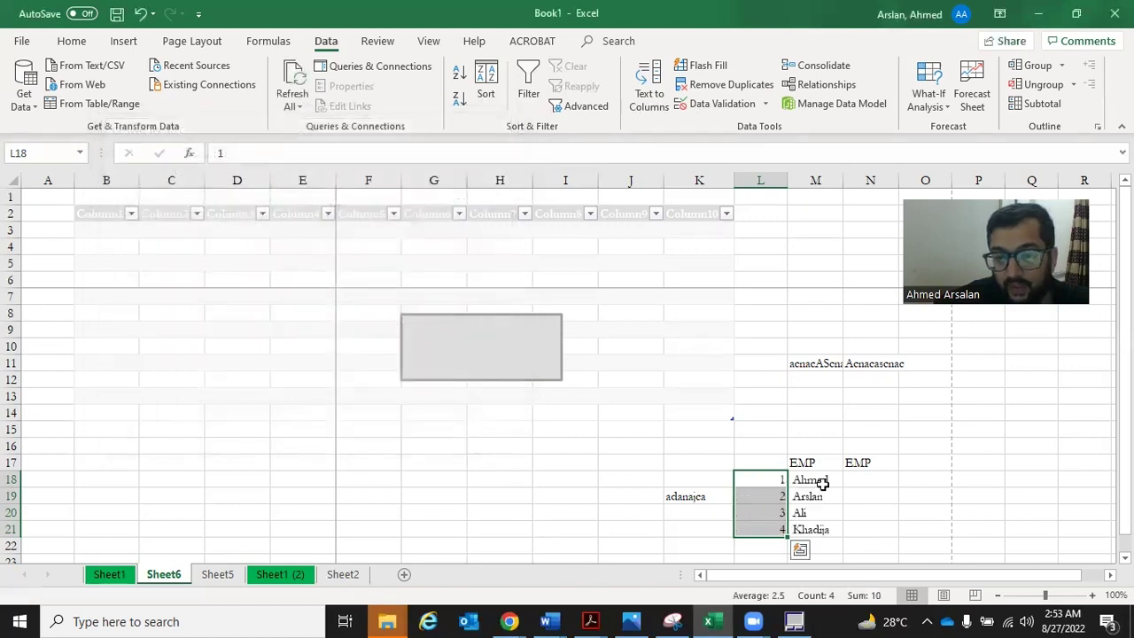
Move the two "EMP" headings from M17:N17 to L17:M17, above the split columns
click(814, 451)
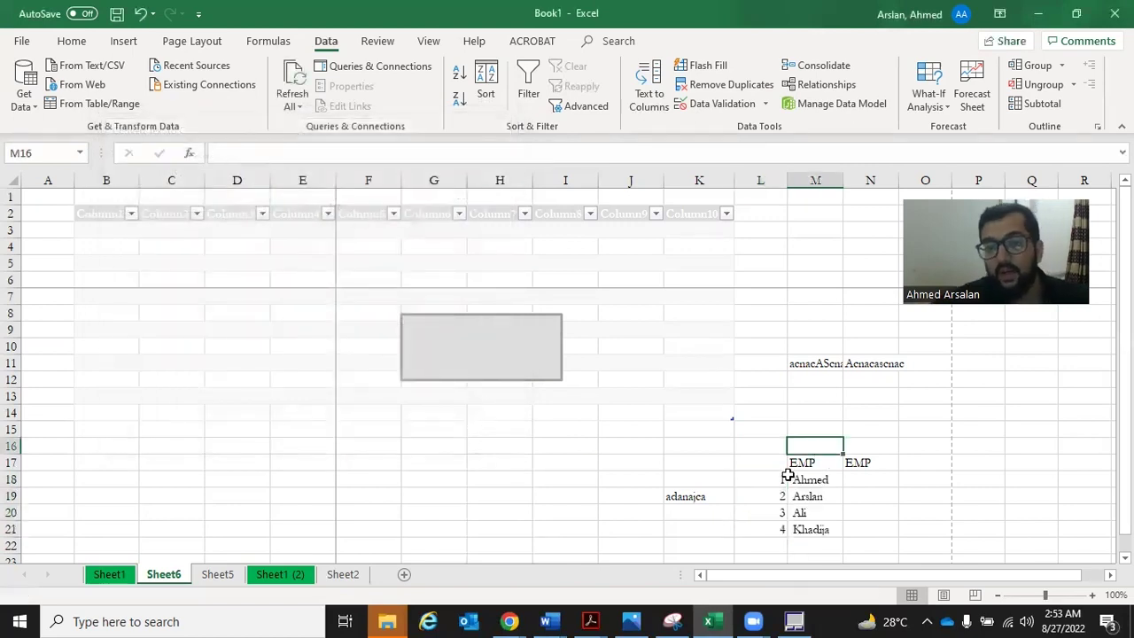
key(Down)
key(shift+Right)
key(ctrl+x)
key(Left)
key(ctrl+v)
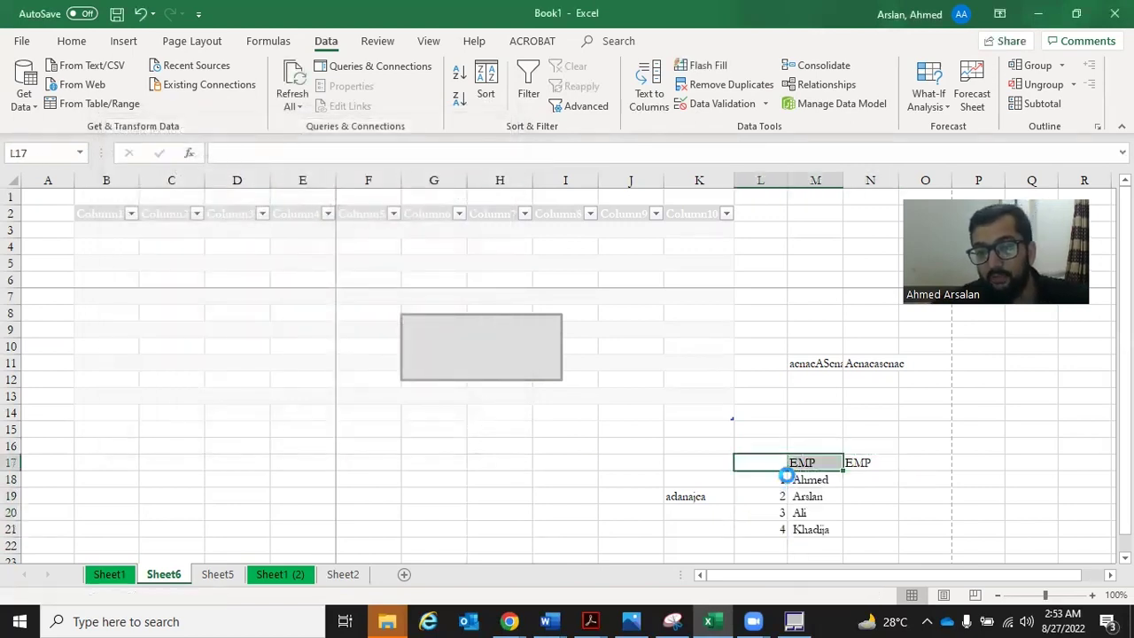
key(Down)
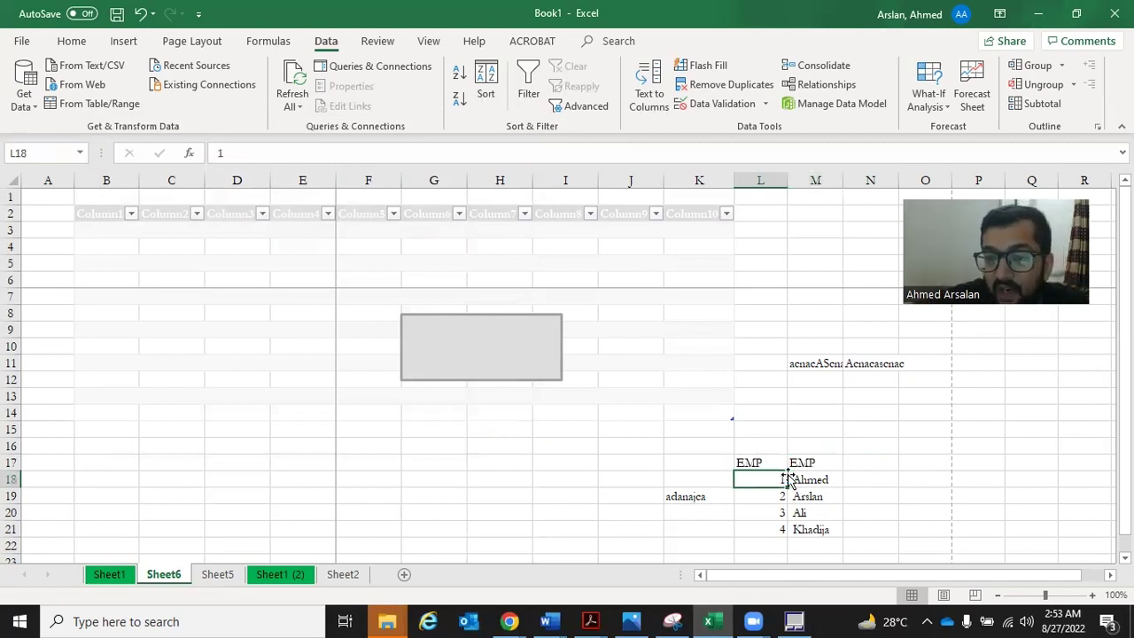
key(Down)
key(Down)
key(Down)
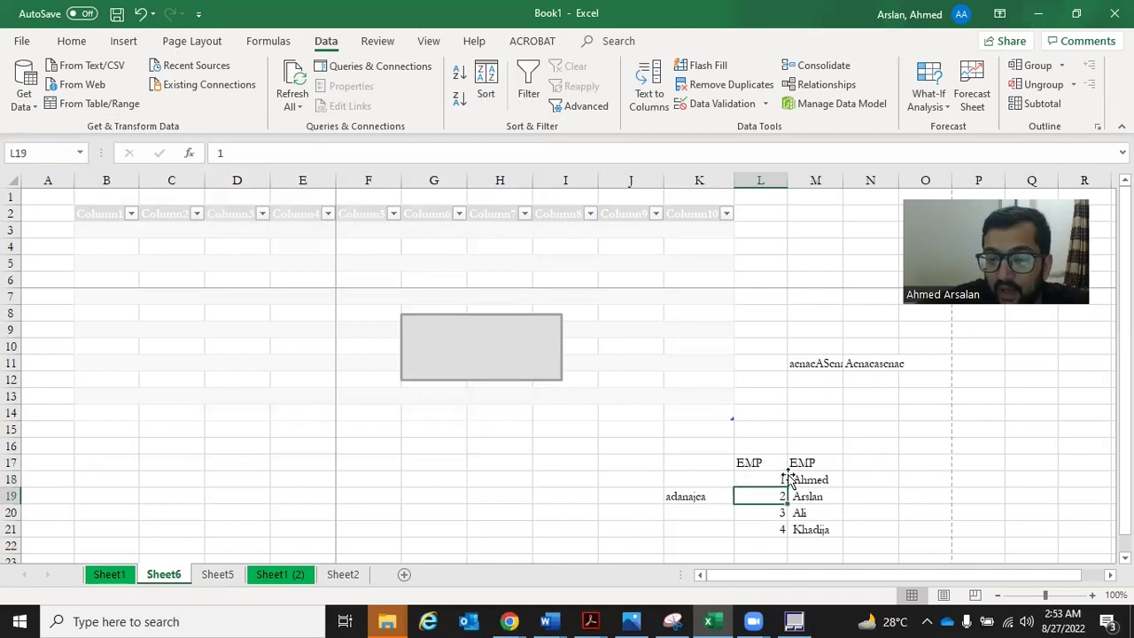
key(ctrl+Down)
key(ctrl+Up)
key(Up)
key(Up)
key(Up)
key(Up)
key(Up)
key(Down)
key(Down)
key(Up)
key(Down)
key(Right)
key(Left)
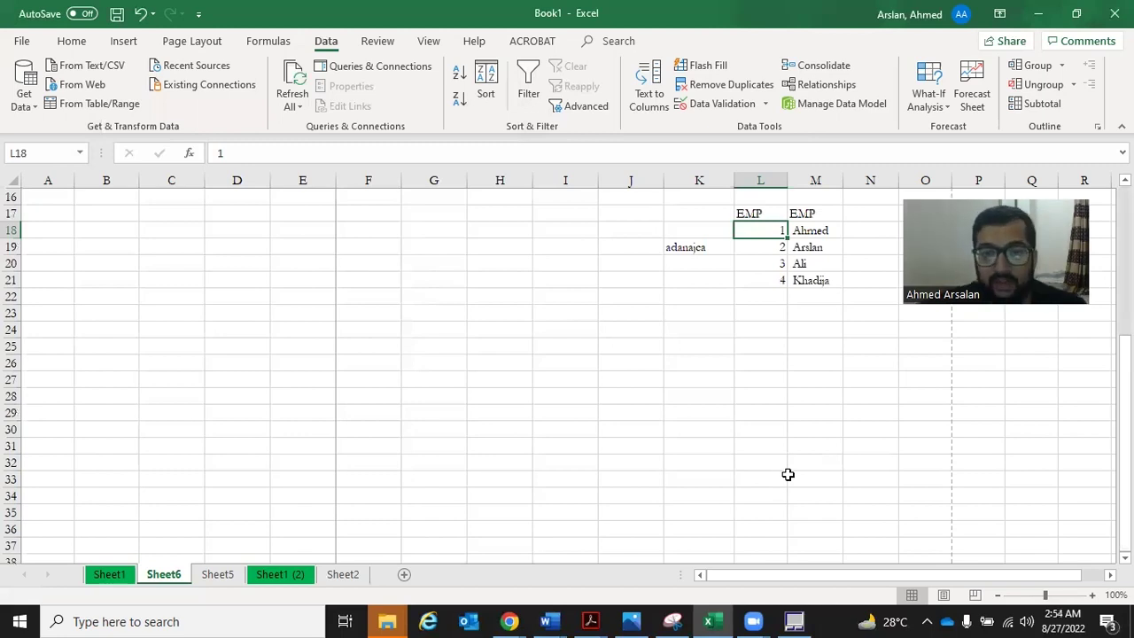
key(Down)
key(Down)
key(Down)
key(Down)
key(Down)
key(Down)
key(Down)
key(Down)
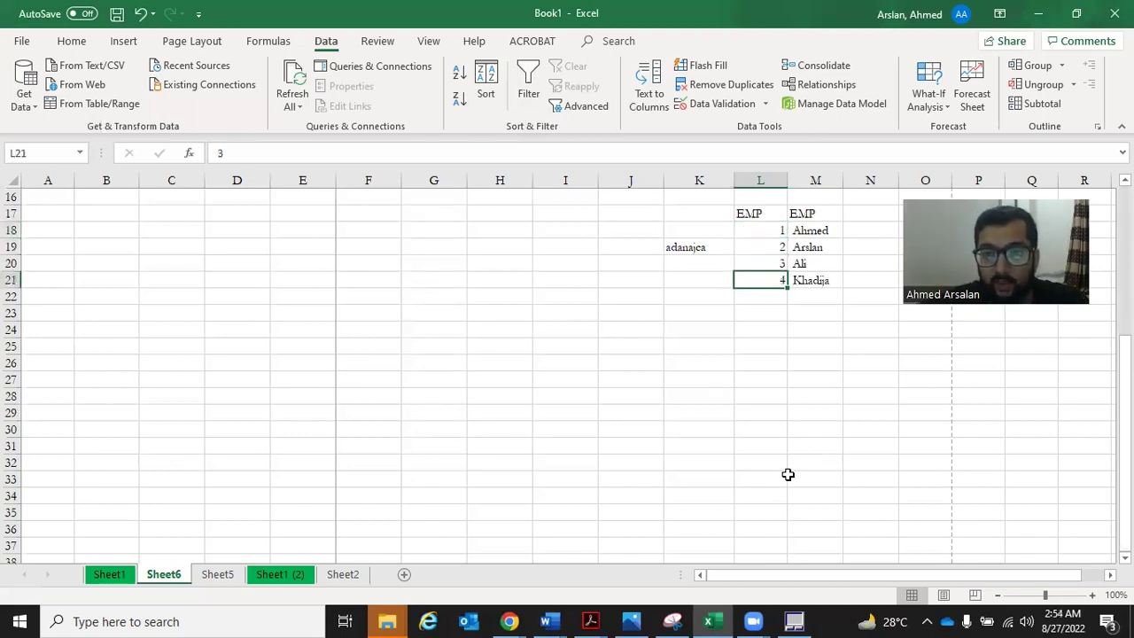
Enter the formula =L21-1 in cell L22, directly below the list of numbers
key(Up)
key(Up)
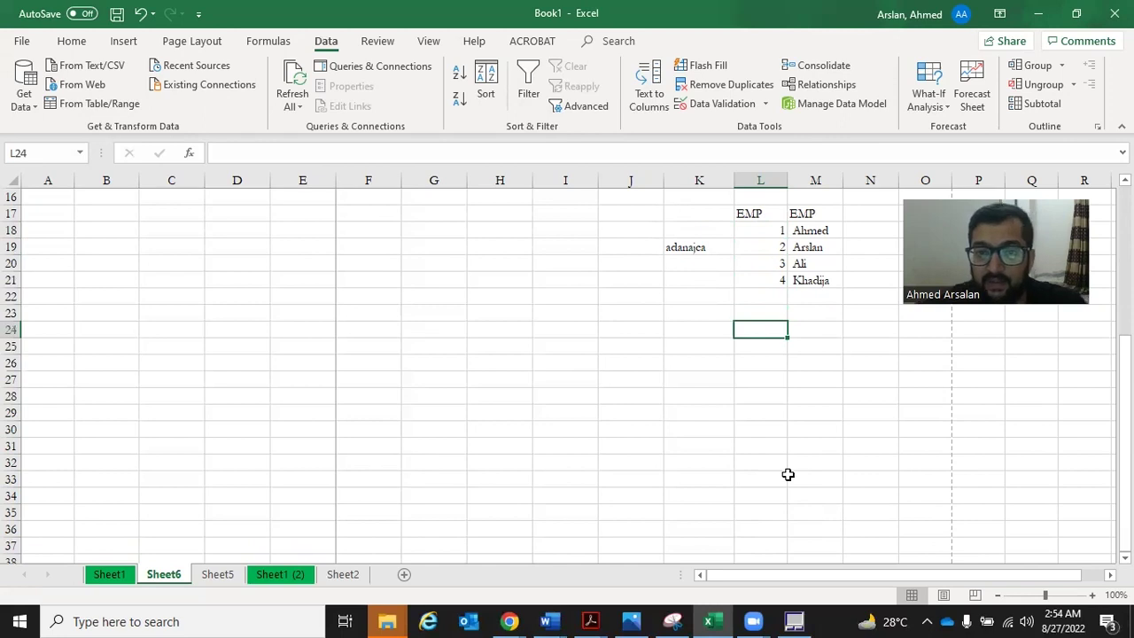
key(Up)
key(Up)
text(=)
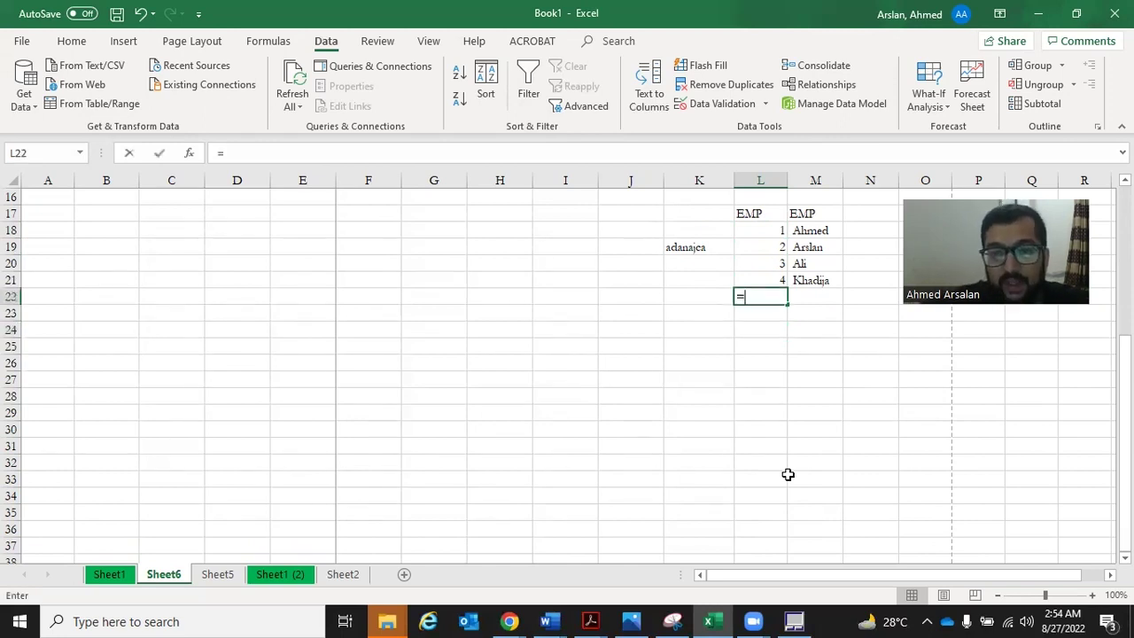
key(Up)
text(-)
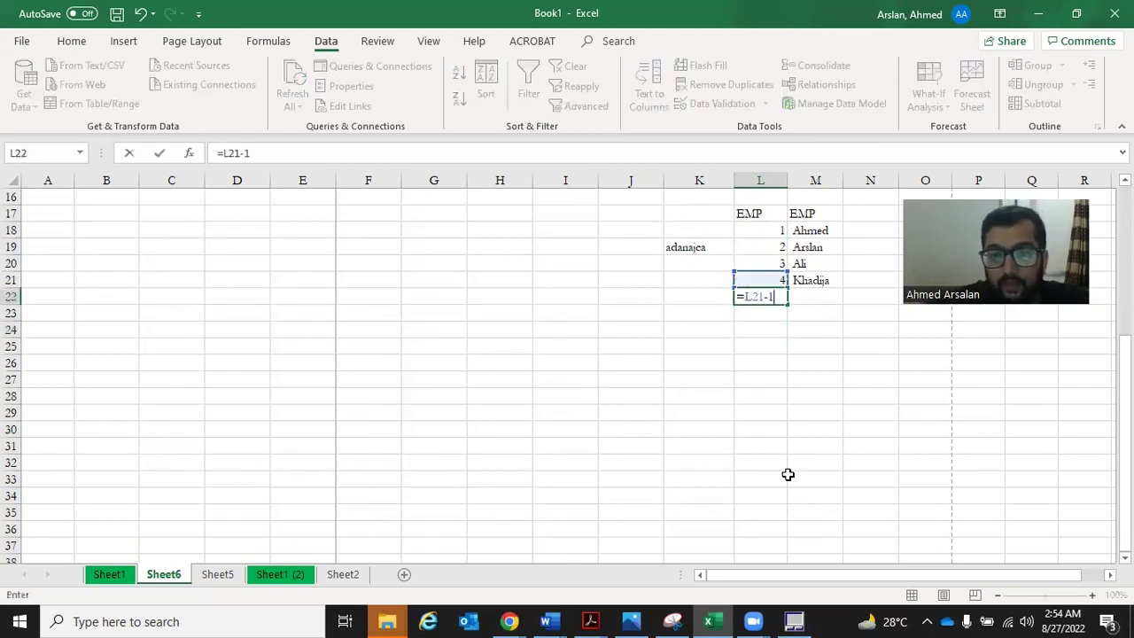
text(1)
key(ctrl+Return)
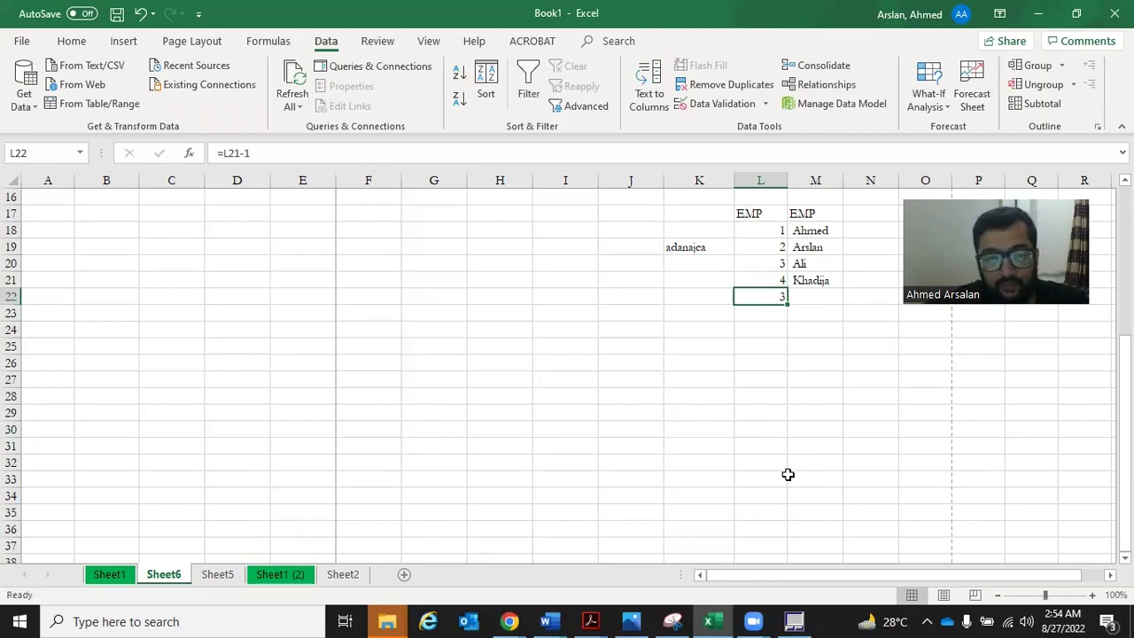
Fill the formula in L22 down through cell L25
key(shift+Down)
key(shift+Down)
key(shift+Down)
key(ctrl+d)
Highlight the duplicate values in L18:L25 with a light red conditional format
key(Right)
key(Up)
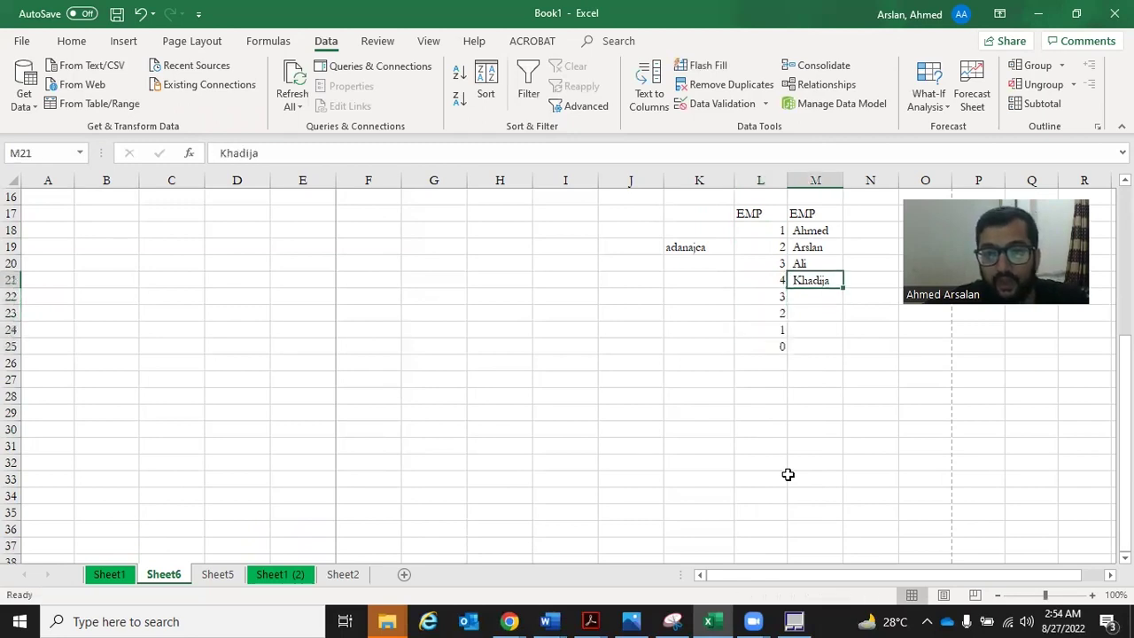
key(Left)
key(Up)
key(Up)
key(Up)
key(ctrl+shift+Down)
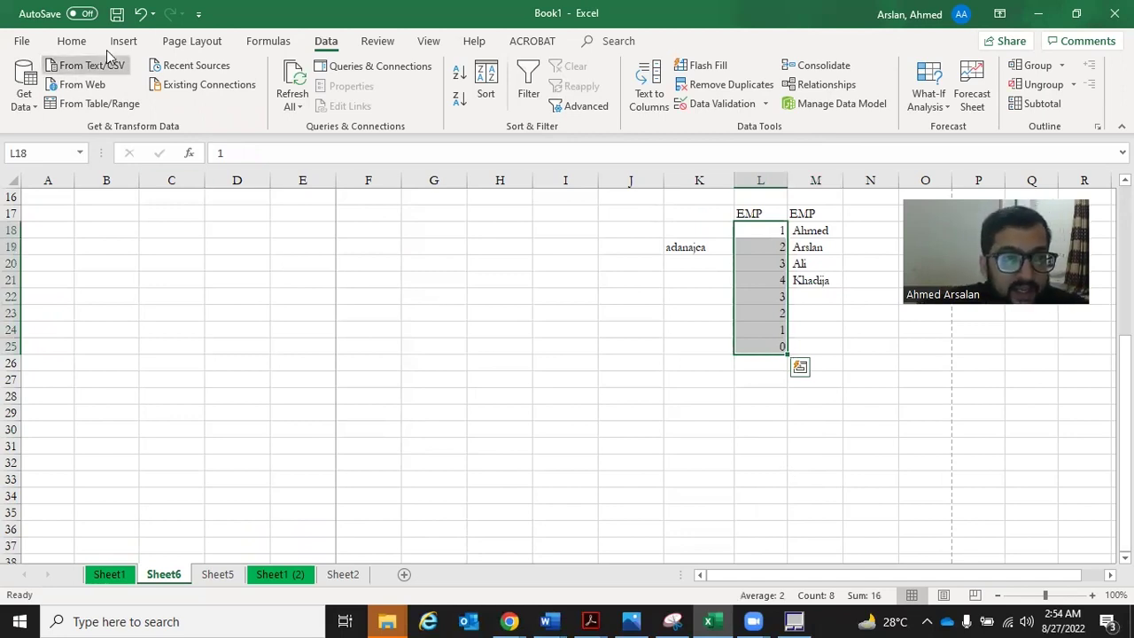
click(74, 41)
click(656, 99)
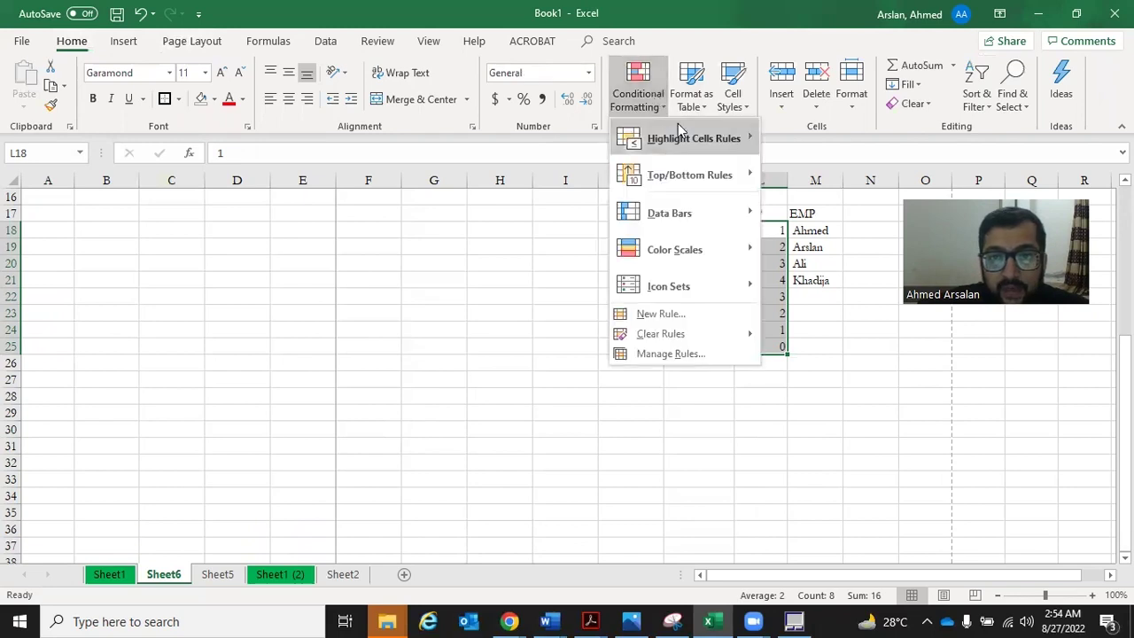
mouse_move(674, 133)
click(792, 360)
click(375, 334)
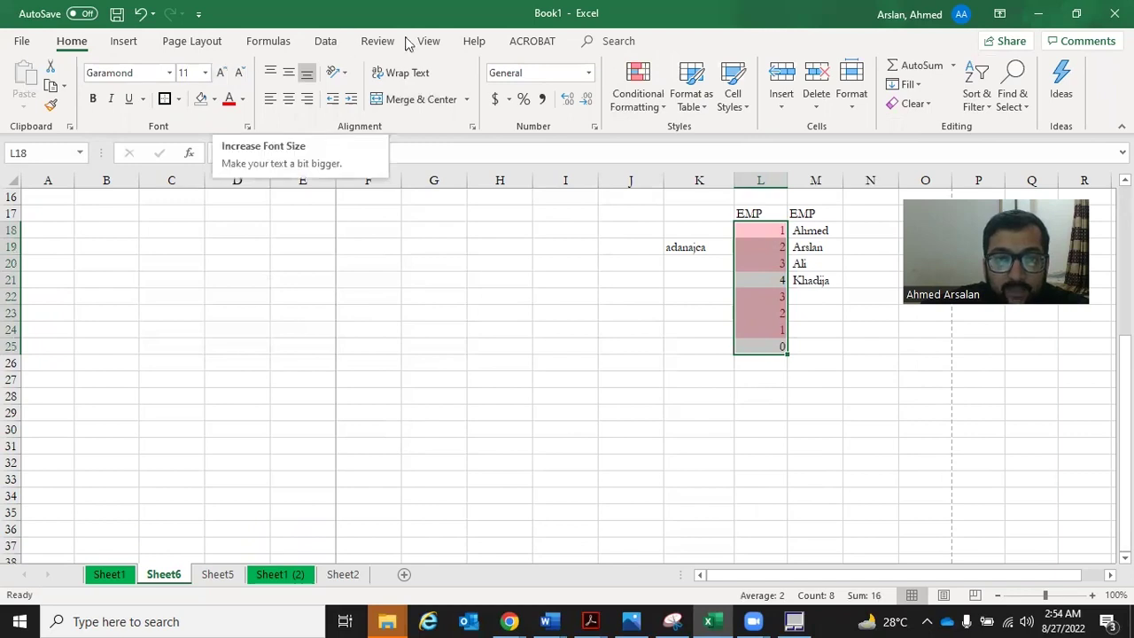
Remove the duplicate values from L18:L25, continuing with the current selection only
click(325, 41)
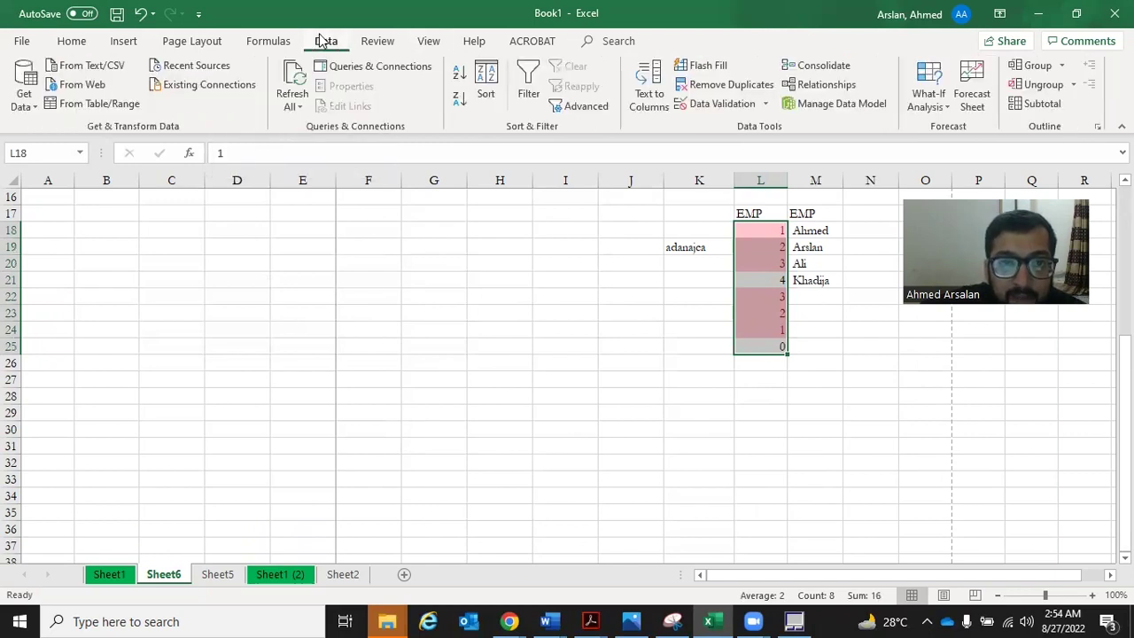
click(705, 85)
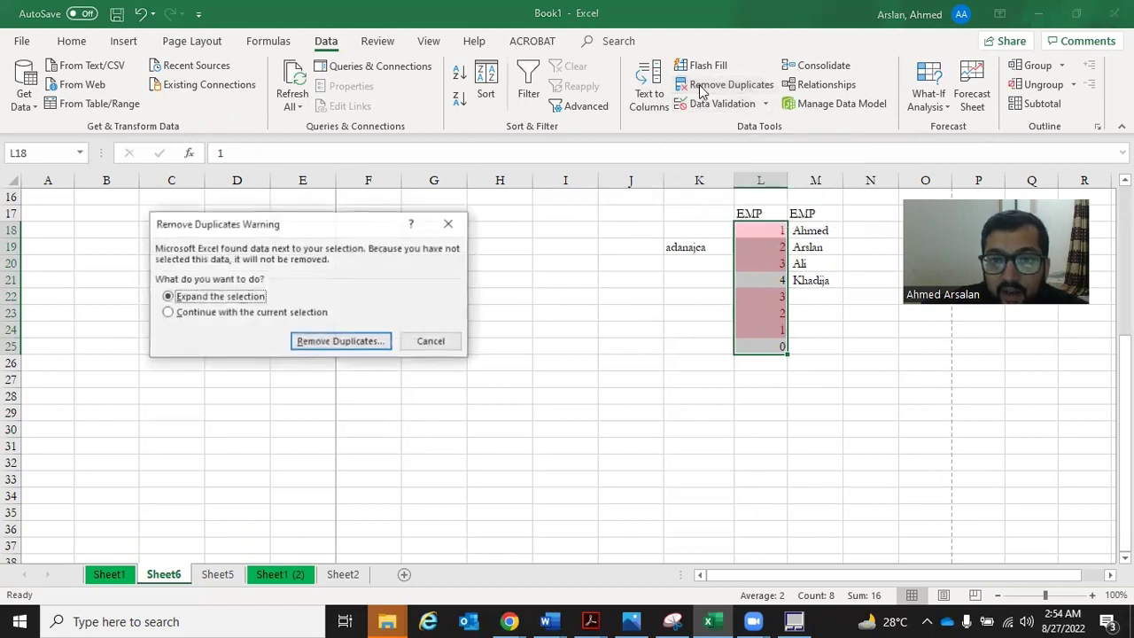
click(264, 312)
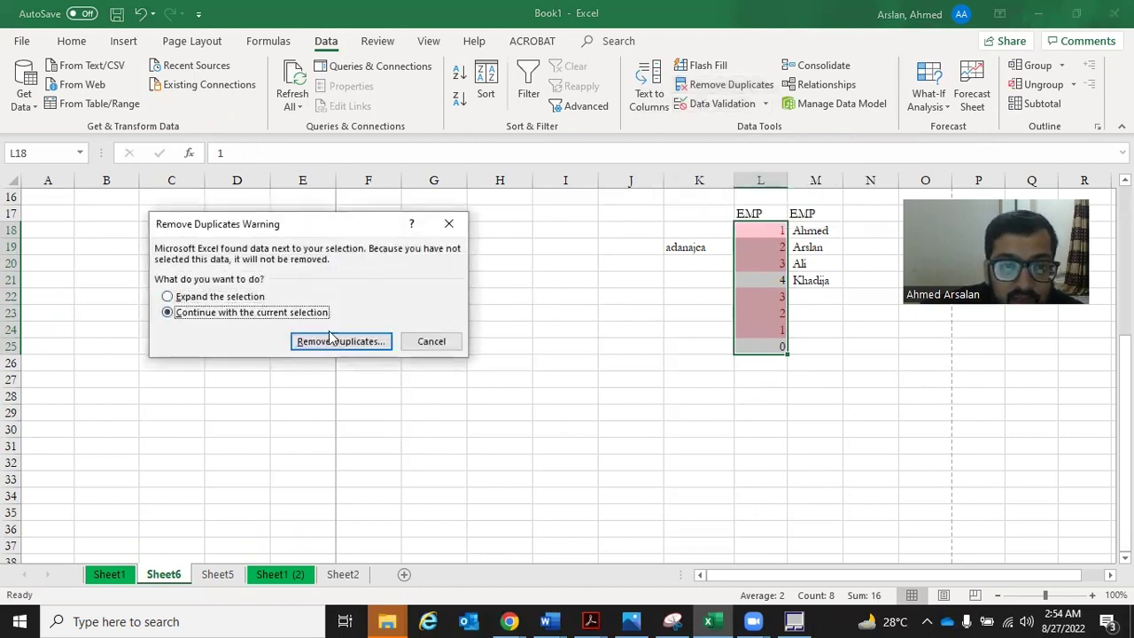
click(330, 341)
click(381, 392)
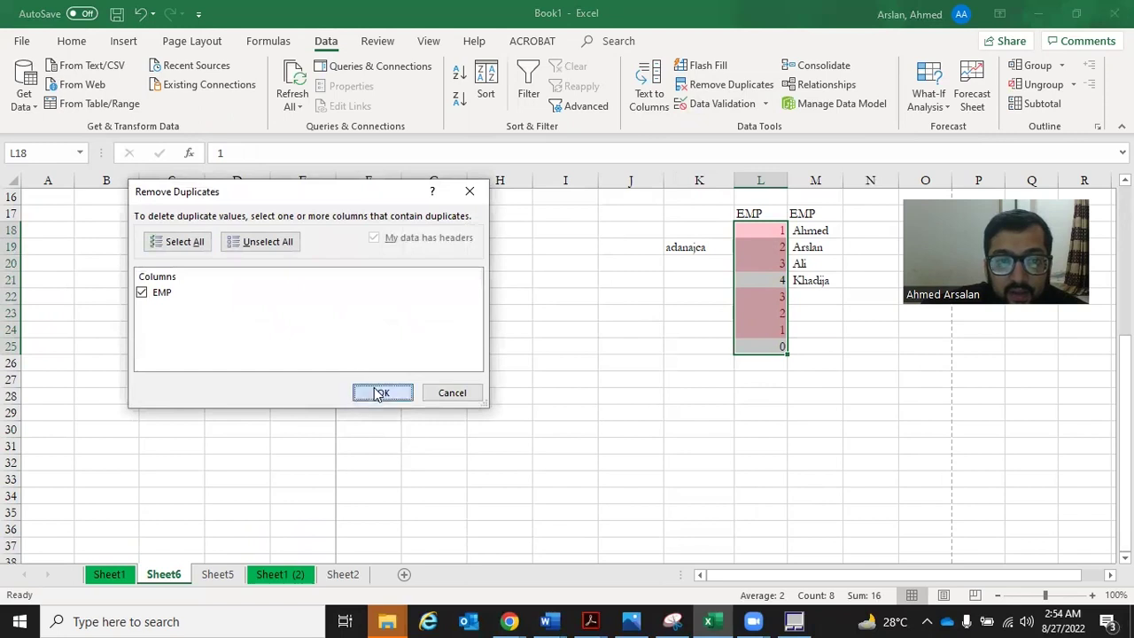
click(567, 359)
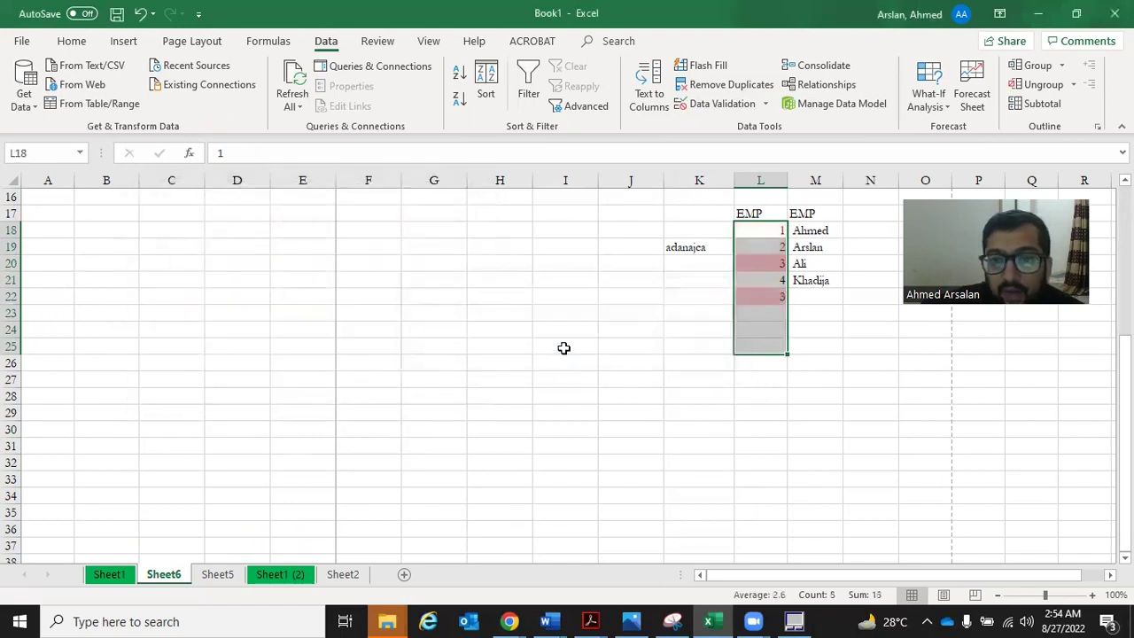
Examine the formula behind the remaining repeated number in cell L22
click(793, 300)
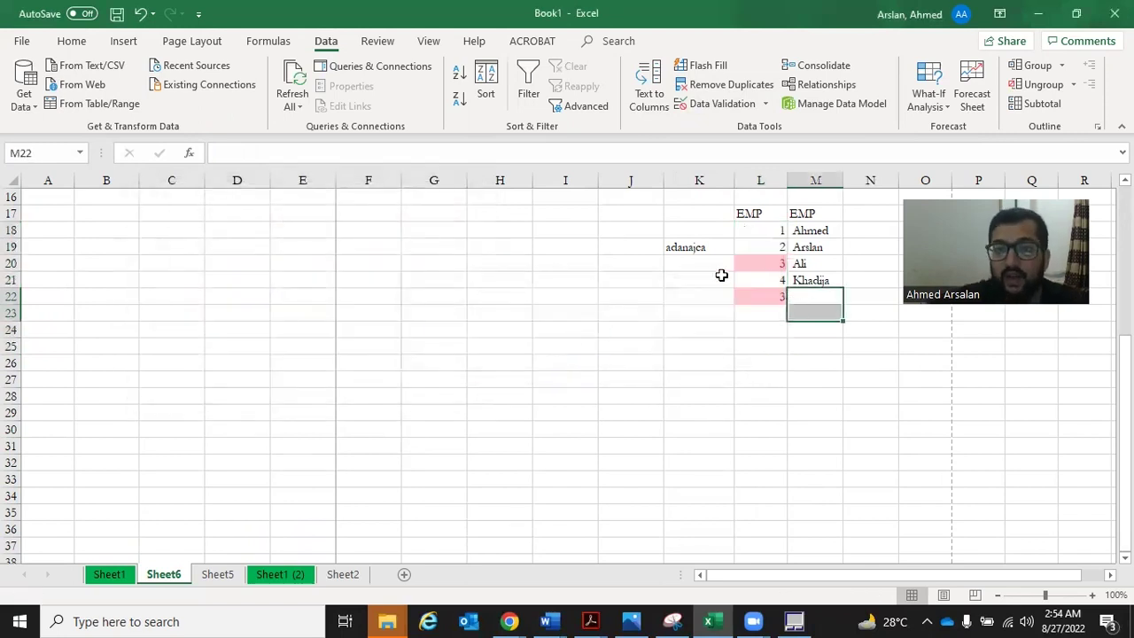
key(Left)
key(Up)
key(Up)
key(Up)
key(Down)
key(Down)
key(Down)
key(F2)
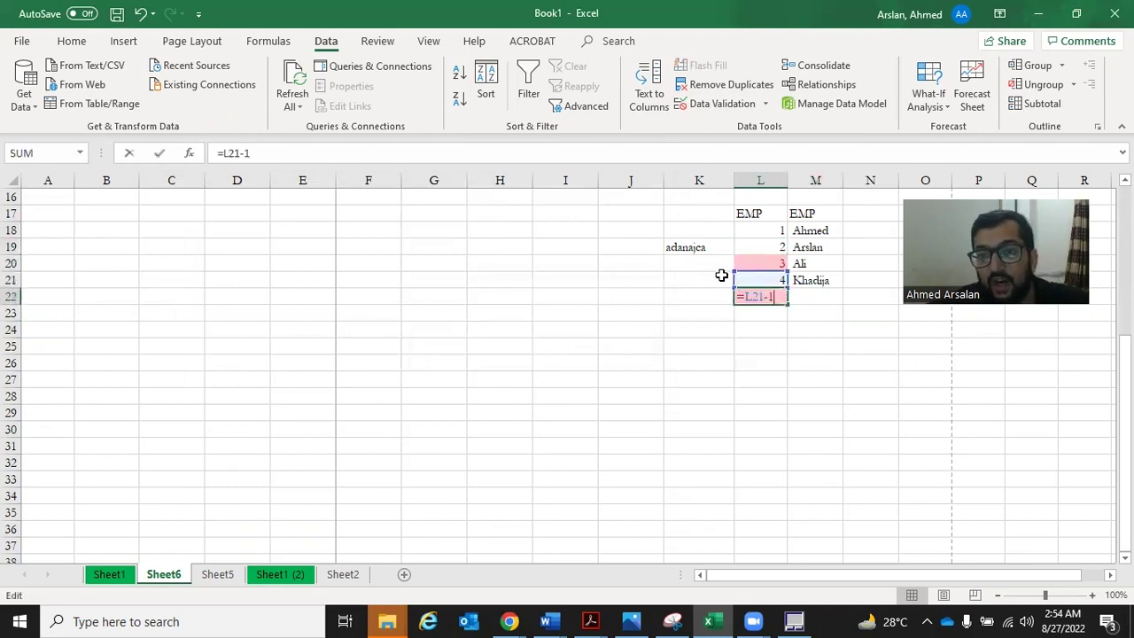
key(Escape)
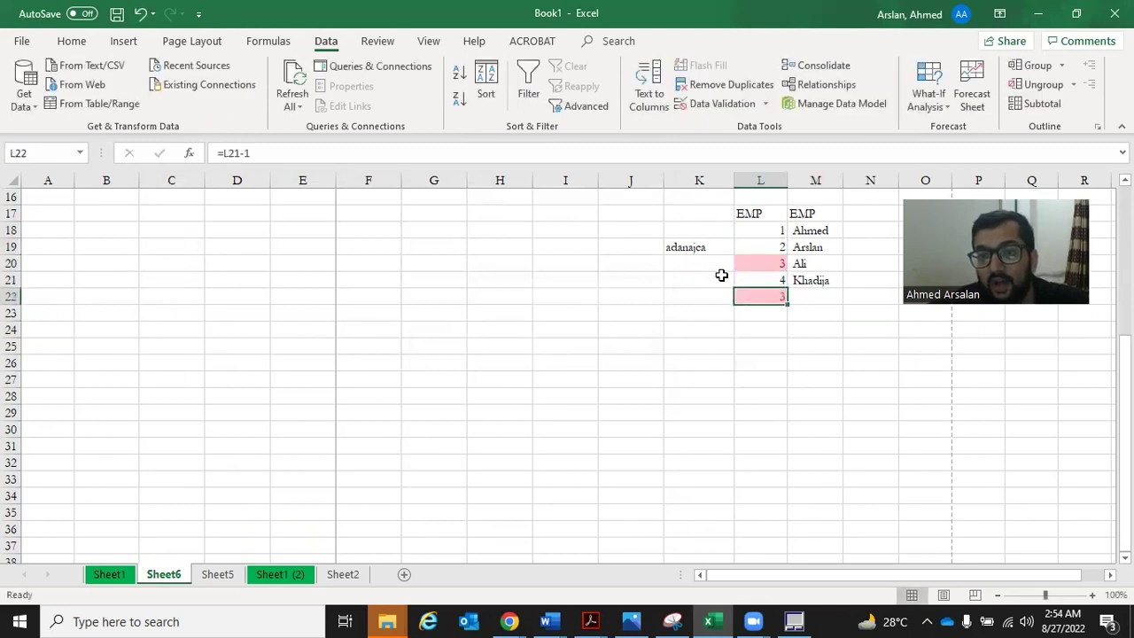
Undo the duplicate removal and convert the formulas in L18:L25 to values by pasting the range over itself
key(ctrl+z)
key(ctrl+c)
key(ctrl+alt+v)
key(v)
key(Return)
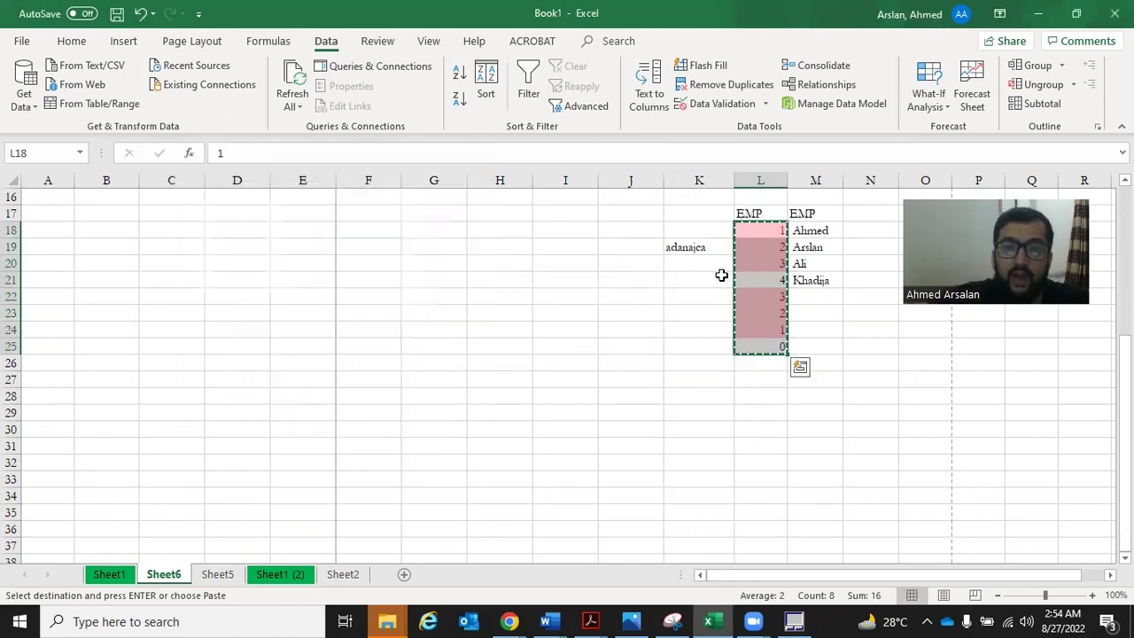
Remove the duplicates from the pasted values in L18:L25, continuing with the current selection only
click(696, 94)
click(697, 94)
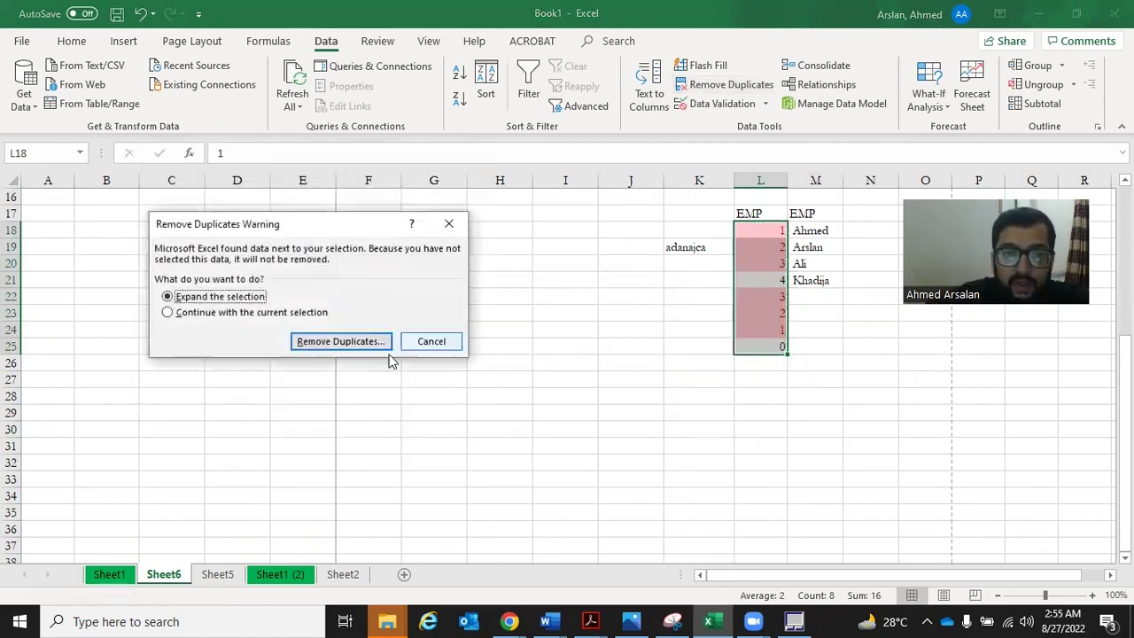
click(329, 315)
click(330, 344)
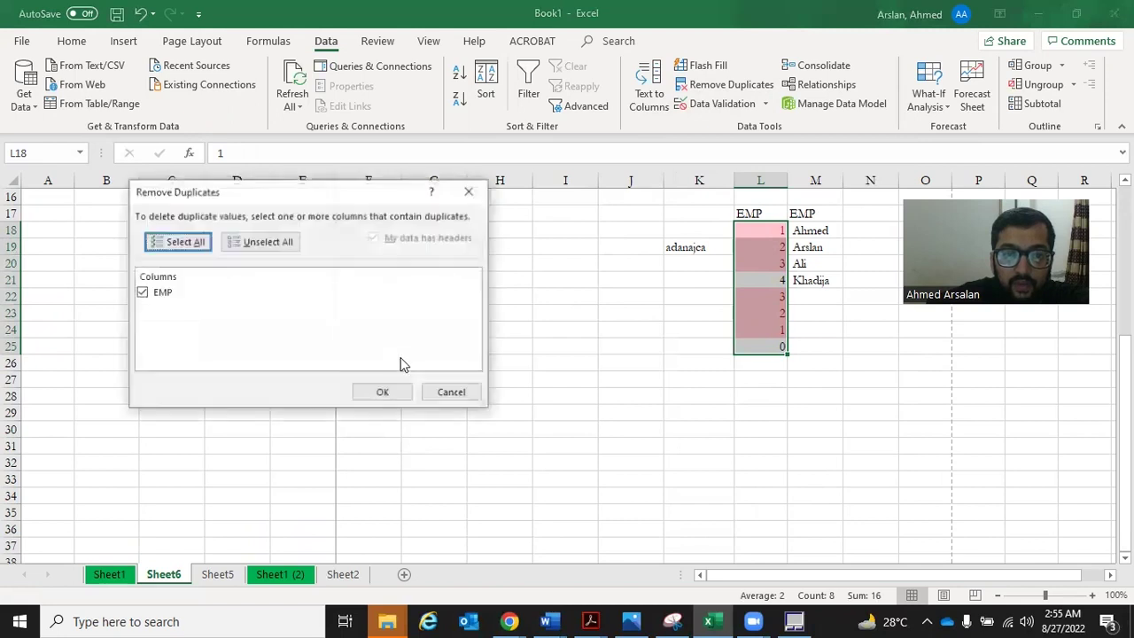
click(387, 393)
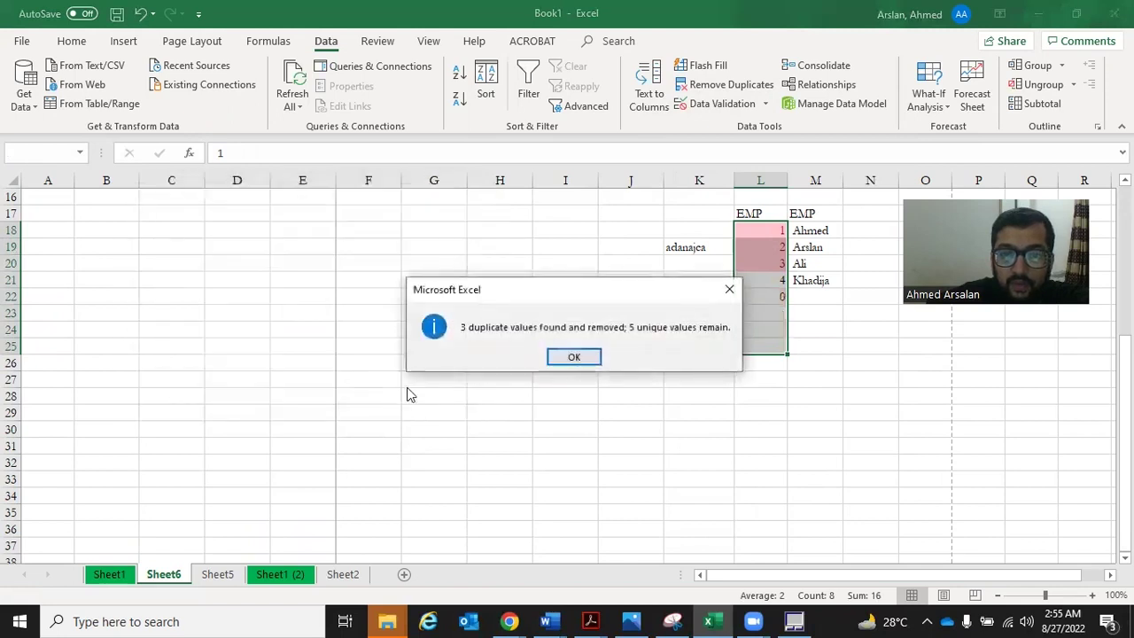
click(574, 356)
click(631, 379)
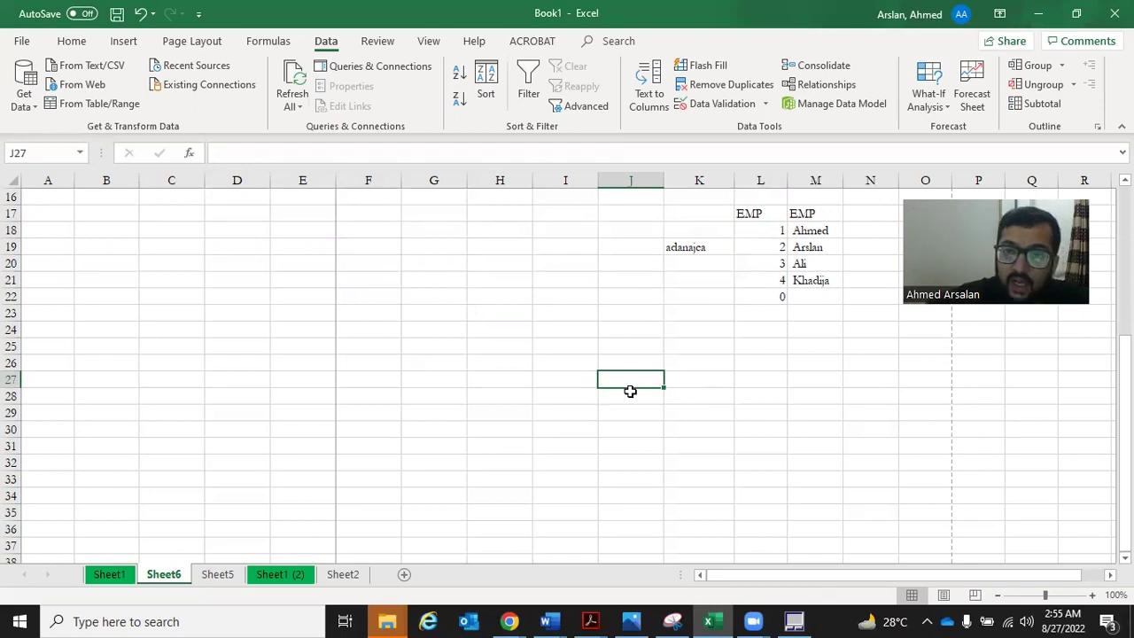
click(716, 295)
click(750, 229)
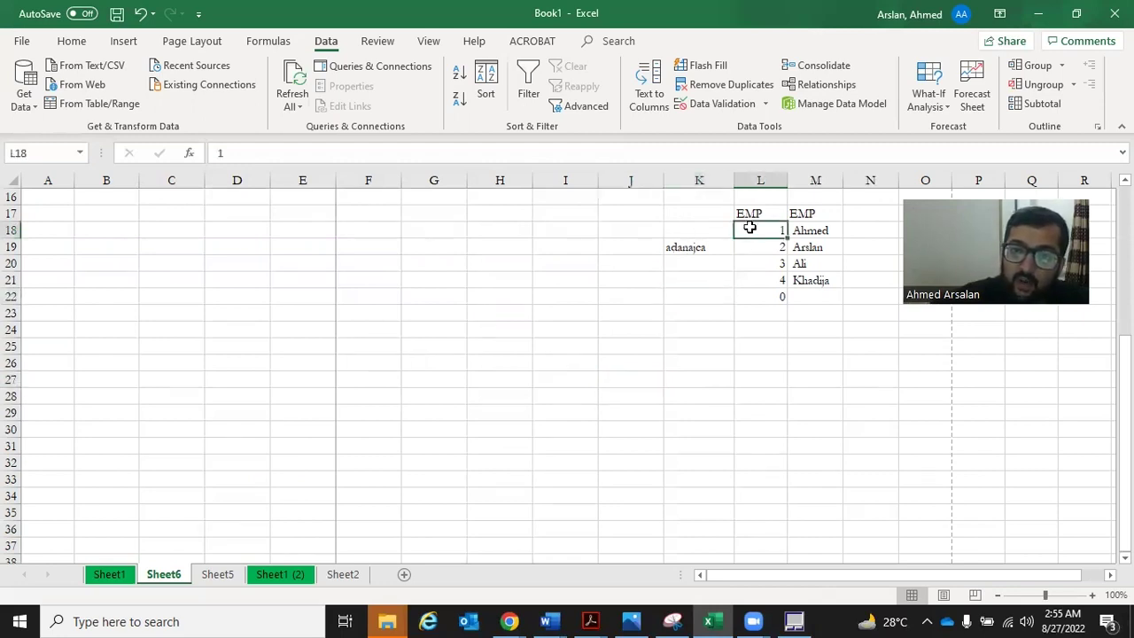
key(Left)
key(Down)
key(Down)
key(Down)
key(Right)
key(Up)
key(Up)
key(Up)
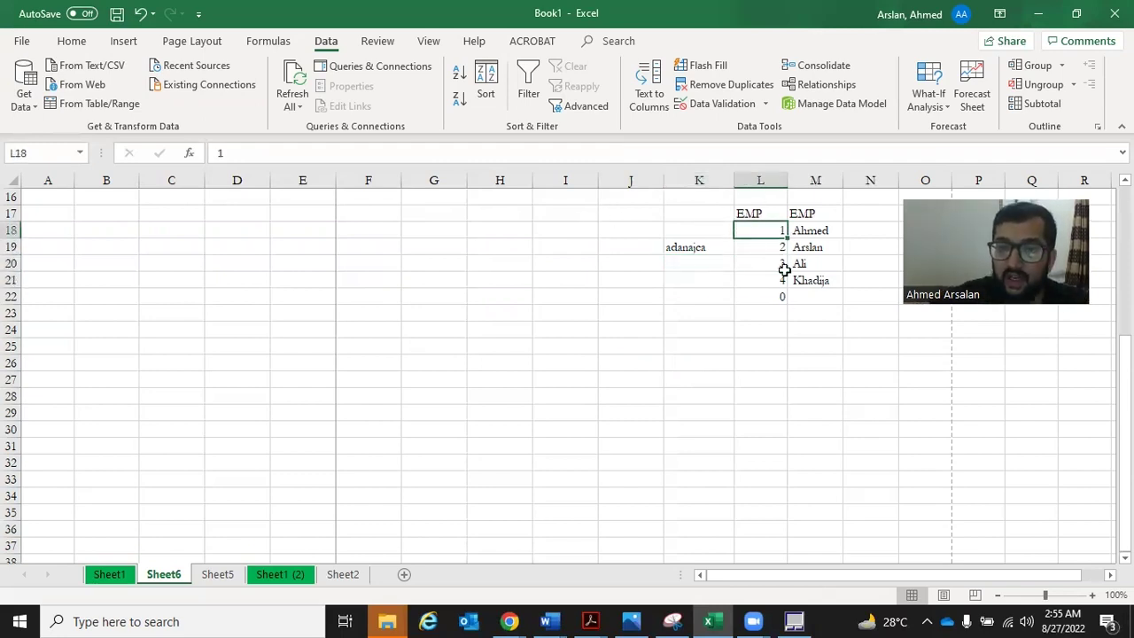
Add data validation to cell L17 that allows a list with the source =$L$18:$L$22
click(764, 213)
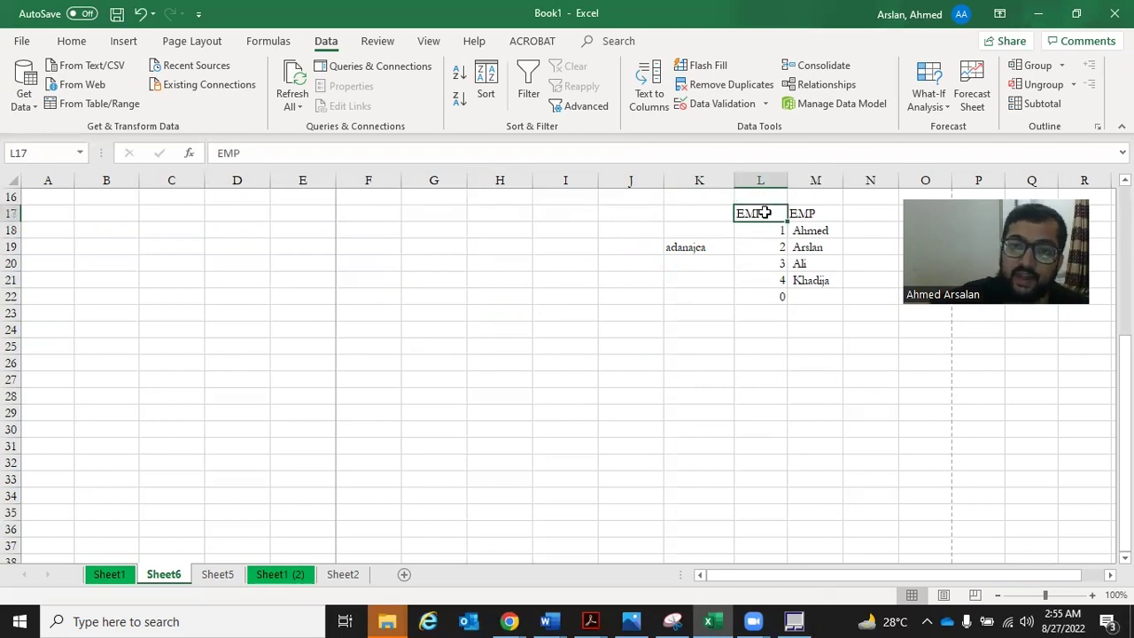
click(715, 104)
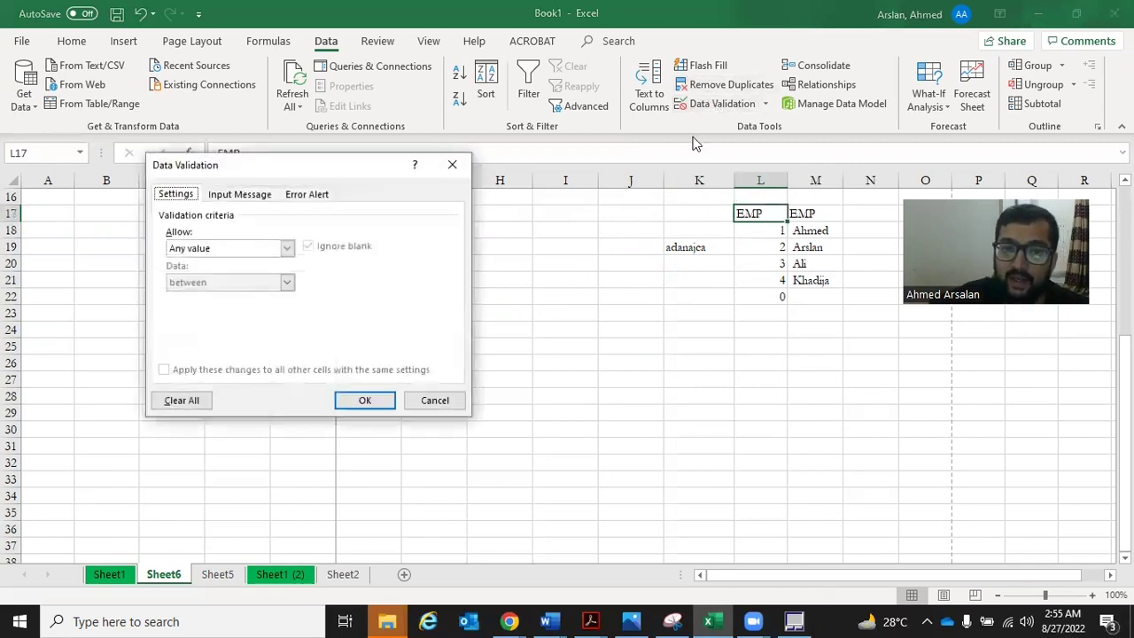
click(215, 249)
click(213, 296)
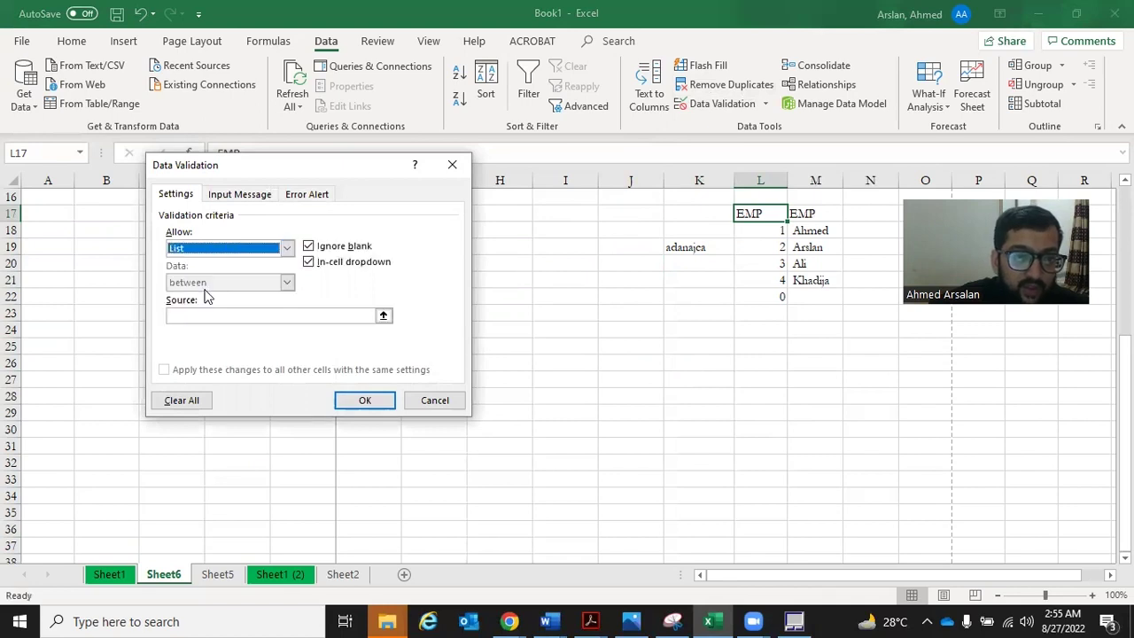
click(331, 315)
drag(753, 230, 764, 298)
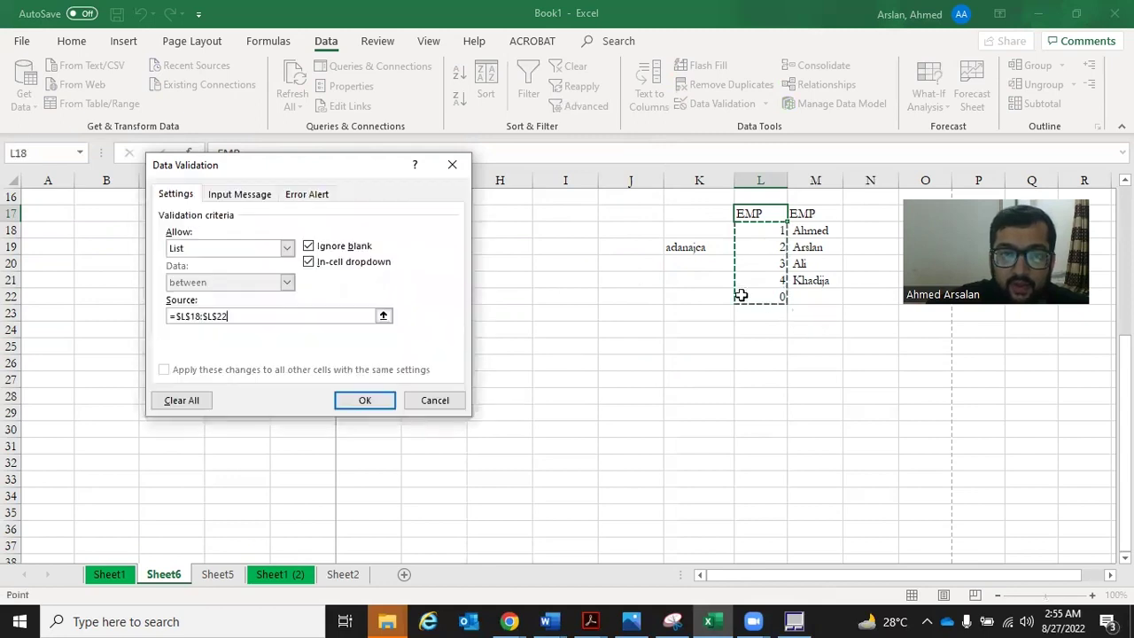
click(364, 400)
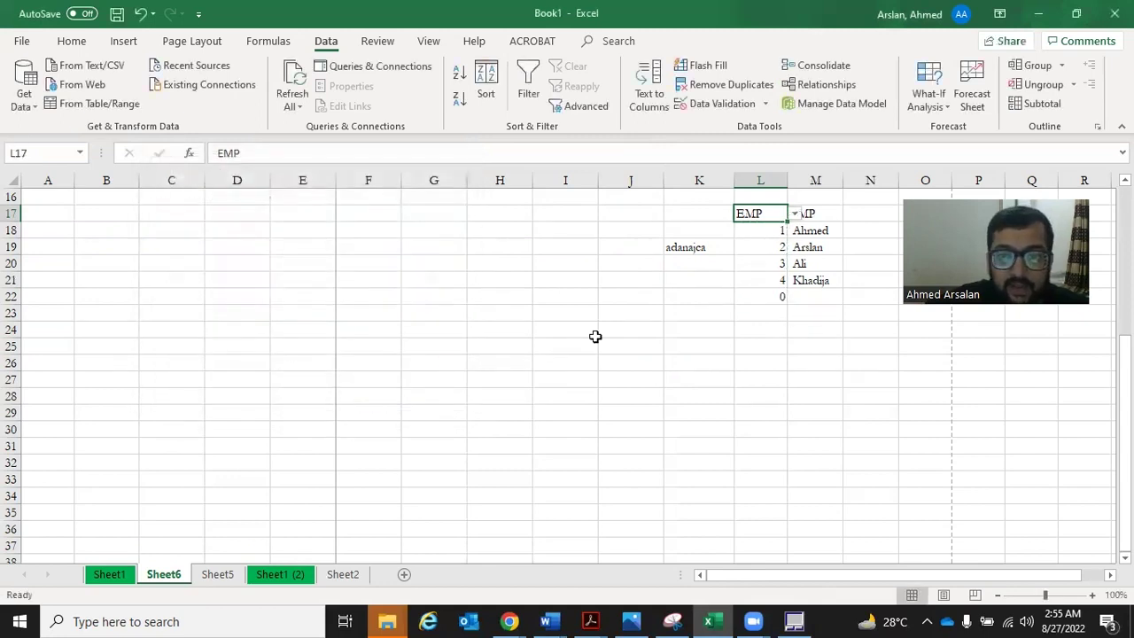
Try out entries from the drop-down list in L17, finishing with 4
click(795, 214)
click(767, 227)
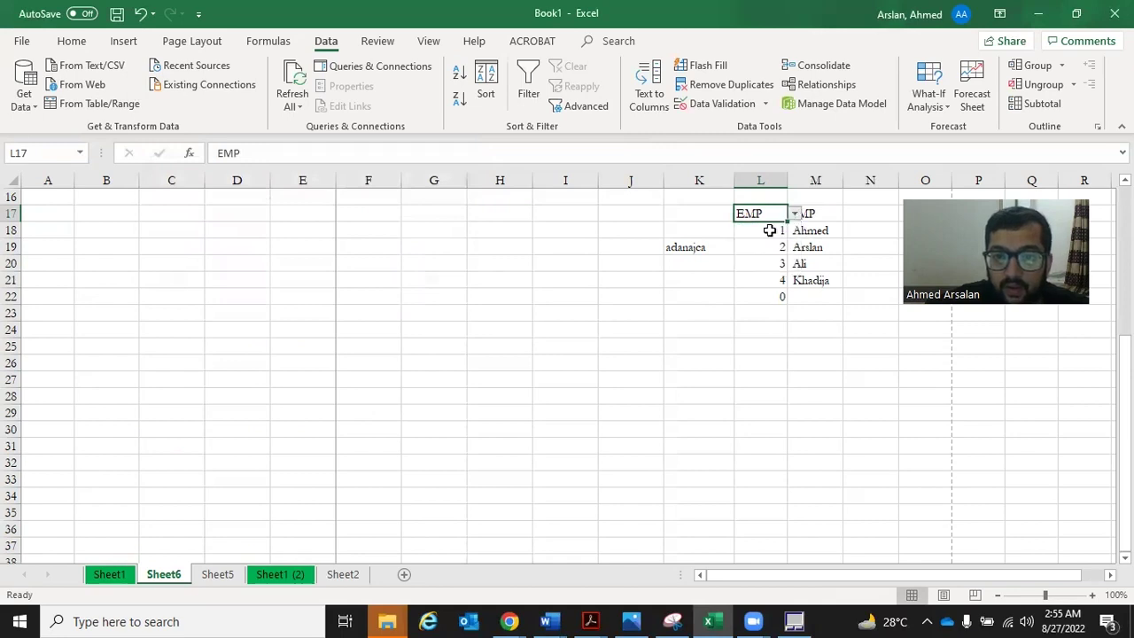
click(795, 215)
click(764, 238)
click(795, 214)
click(759, 267)
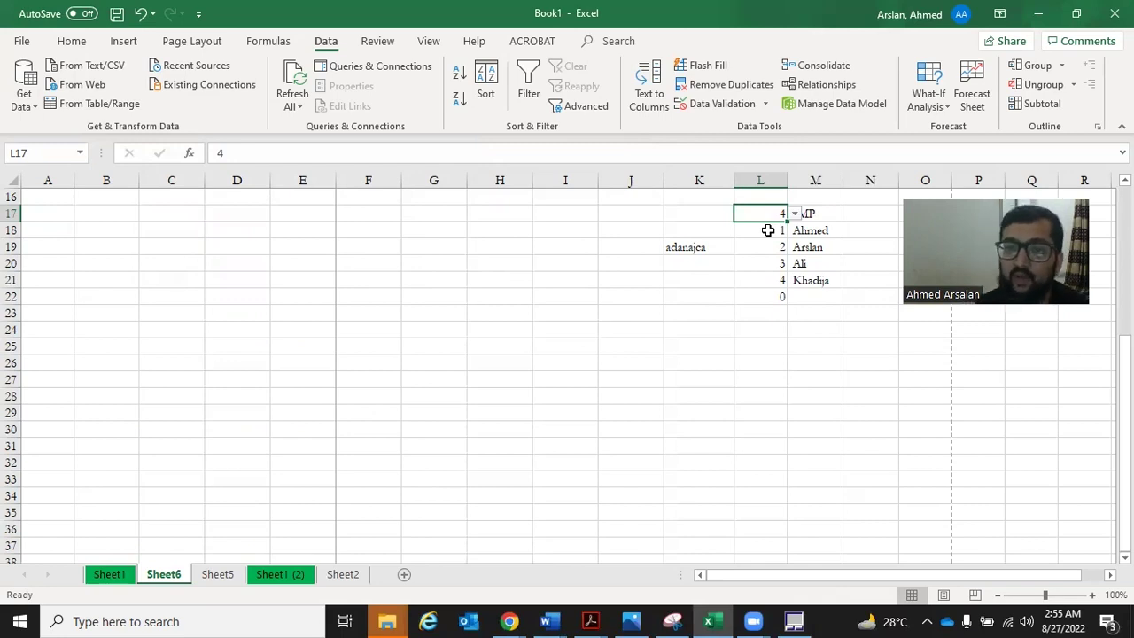
Review the data validation options of L17 and set its error alert style to Warning
click(709, 104)
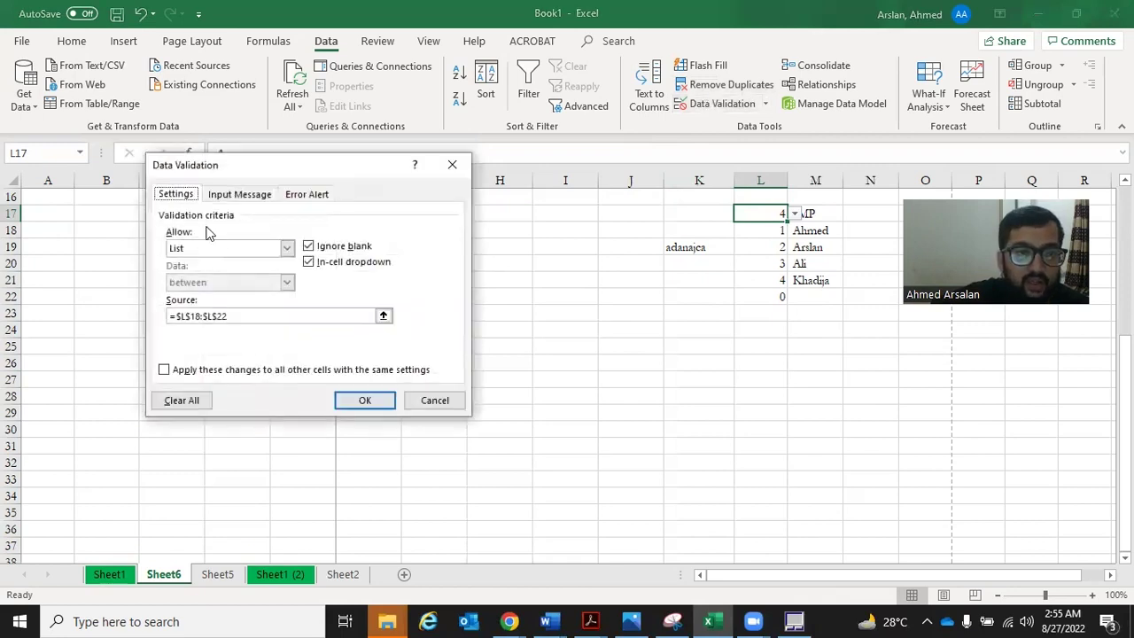
click(217, 249)
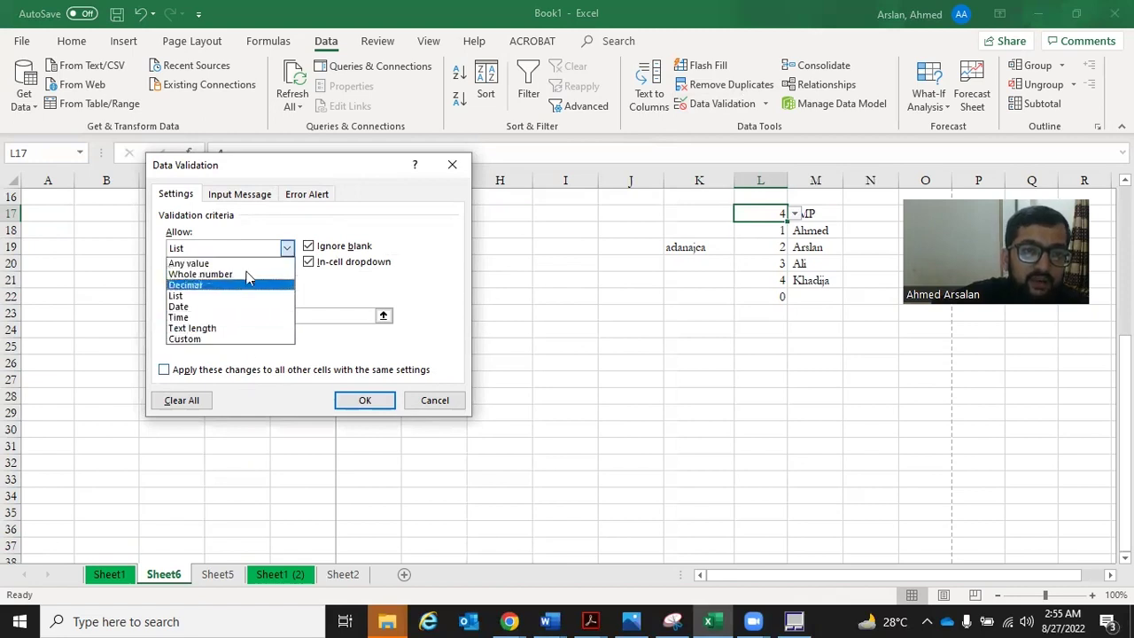
click(253, 198)
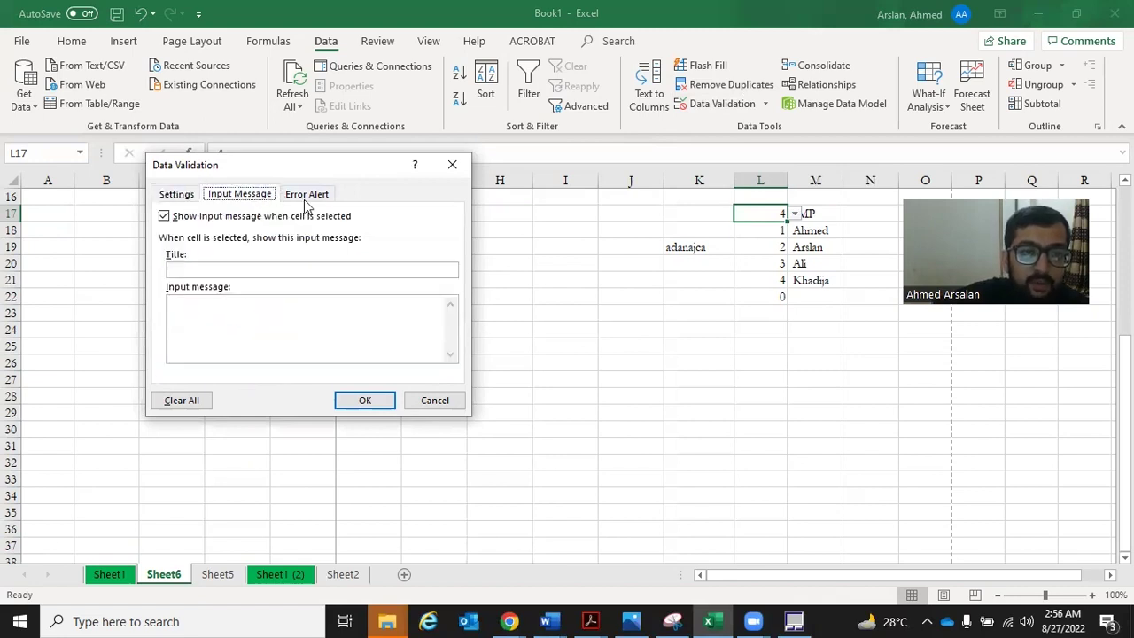
click(301, 197)
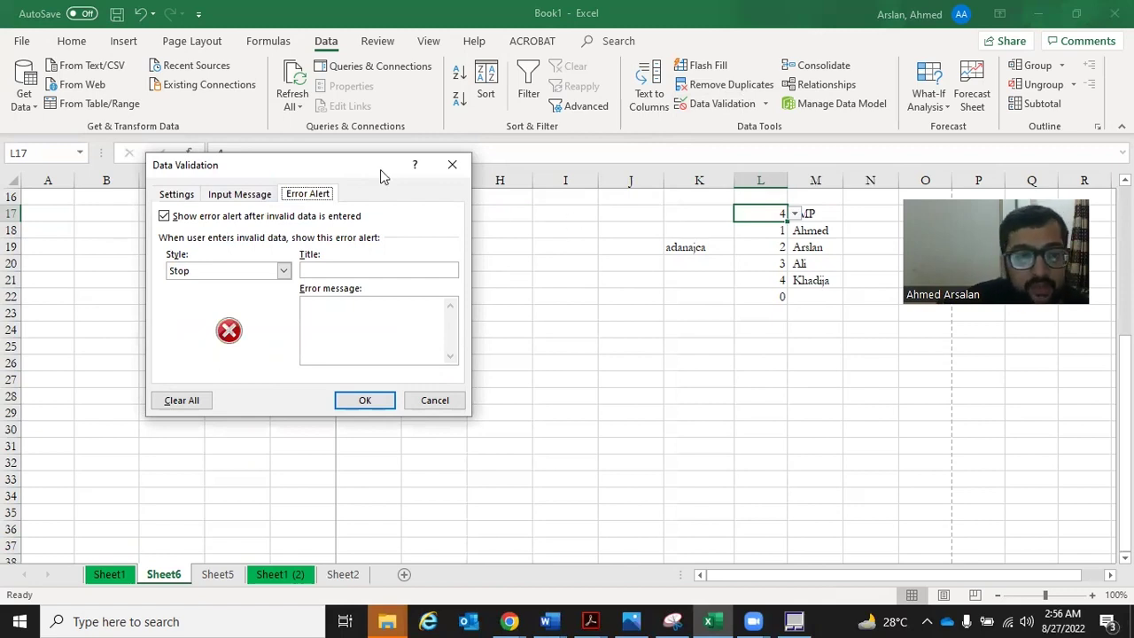
click(247, 193)
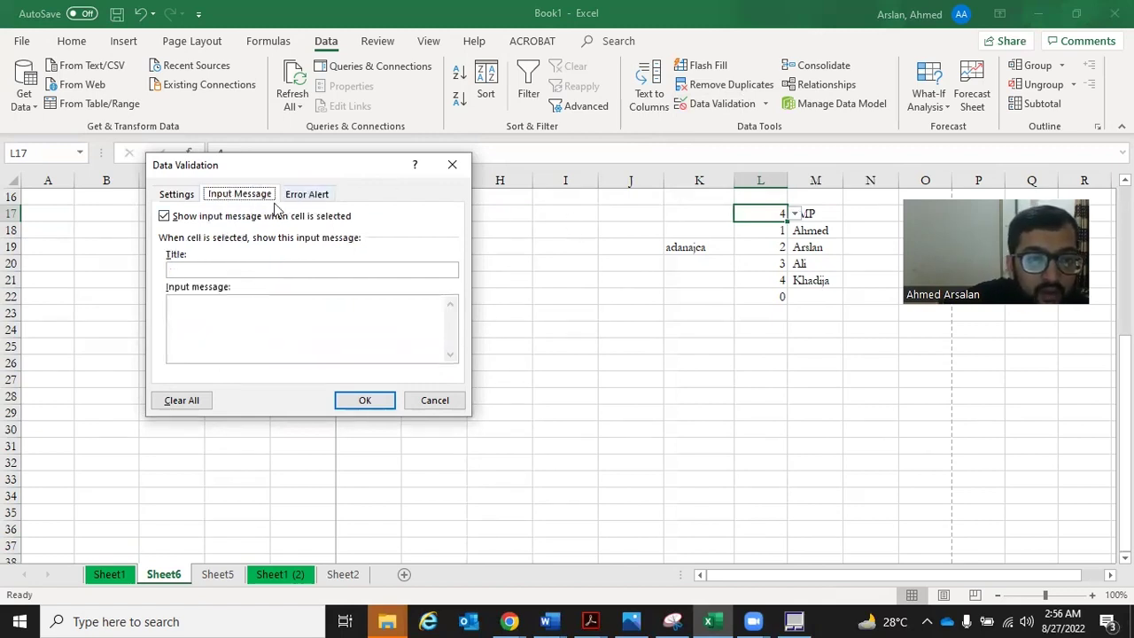
click(195, 198)
click(298, 198)
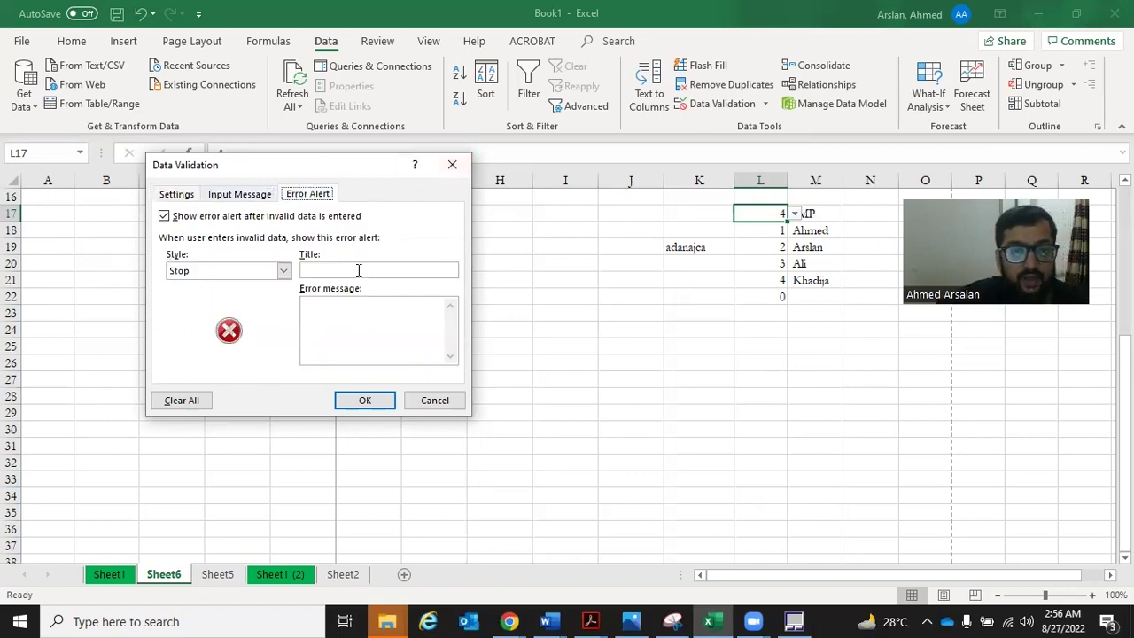
click(284, 270)
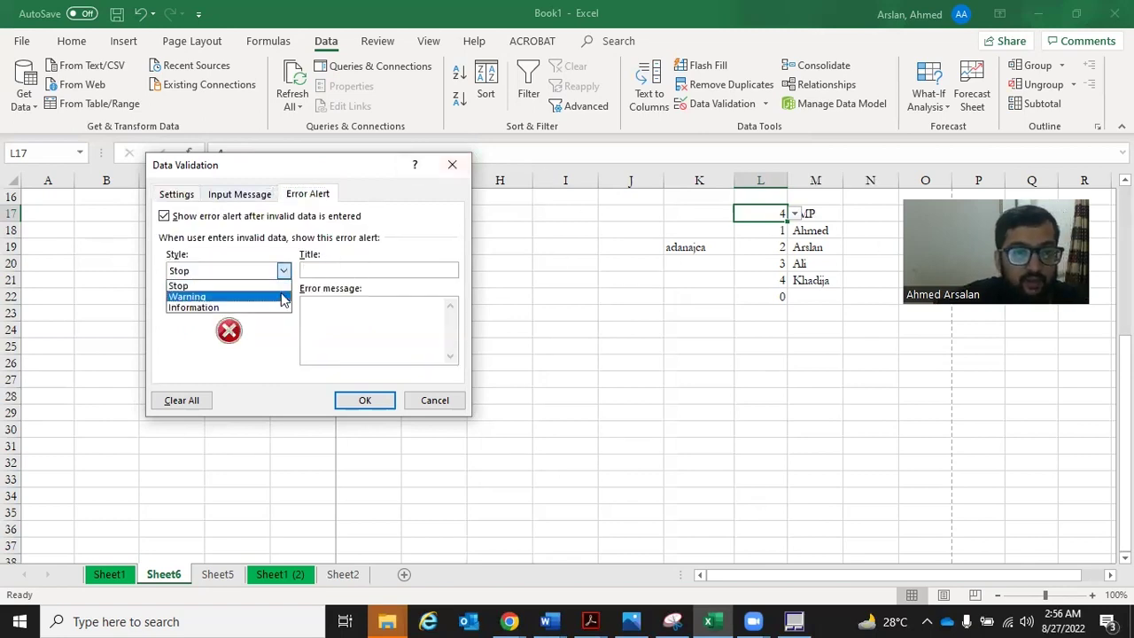
click(281, 297)
click(364, 267)
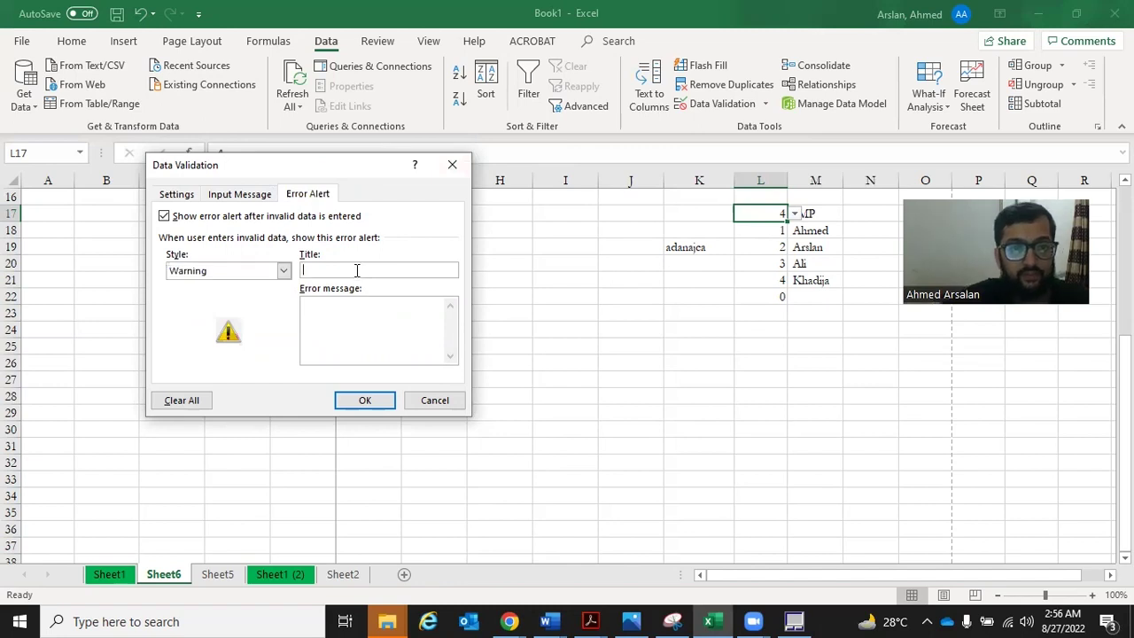
click(348, 396)
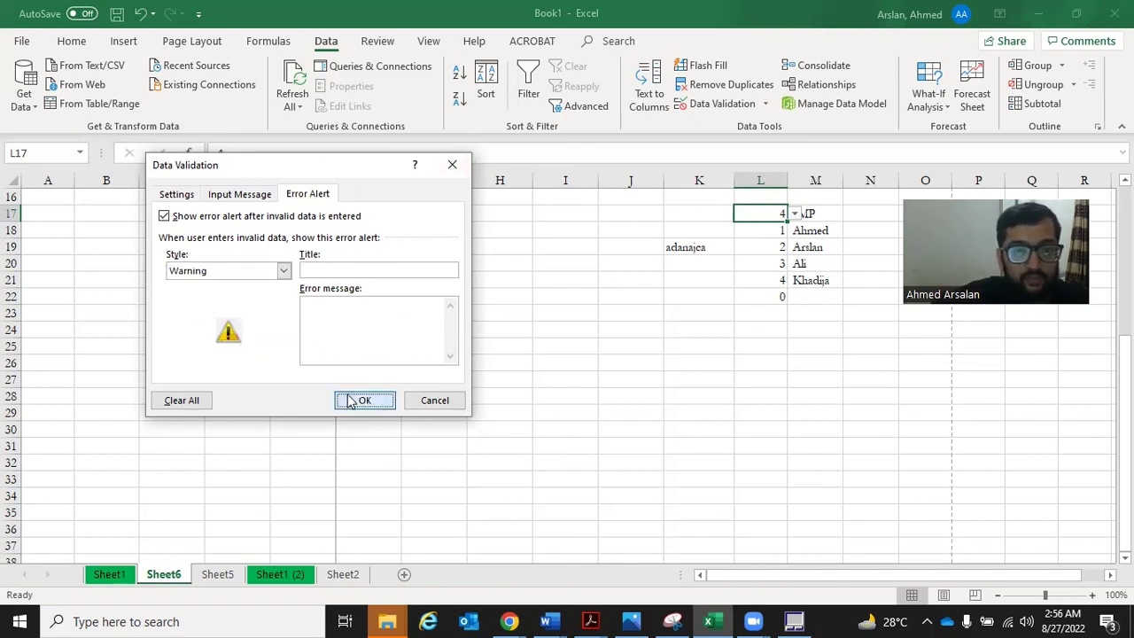
Test the validation in L17 by entering "sda", discard that entry, and choose 4 from the cell's list
text(sda)
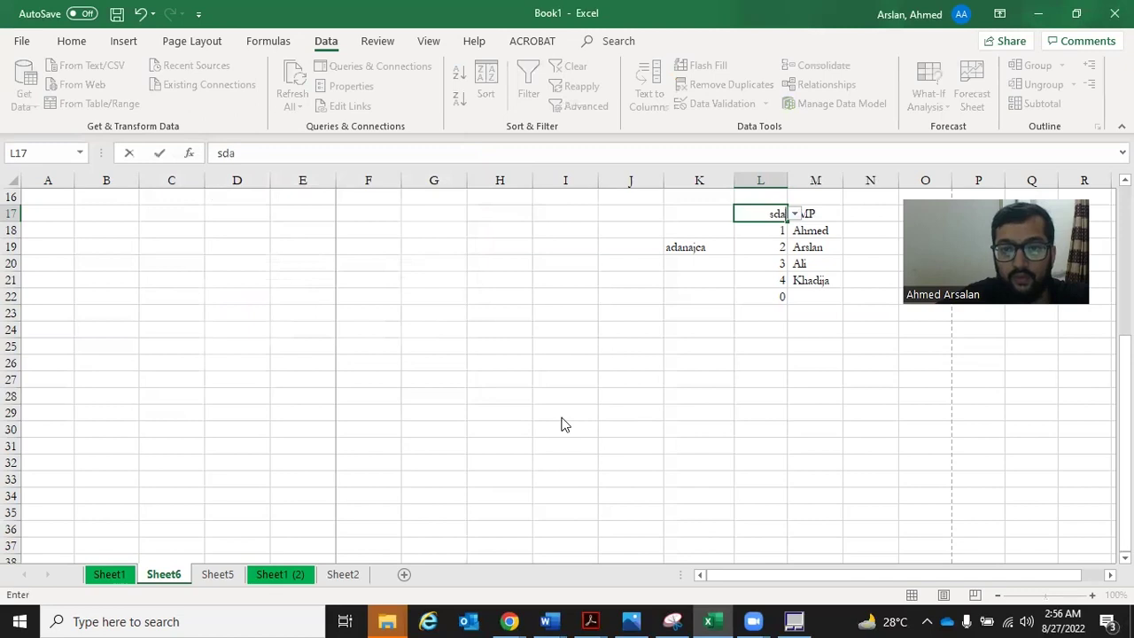
key(Return)
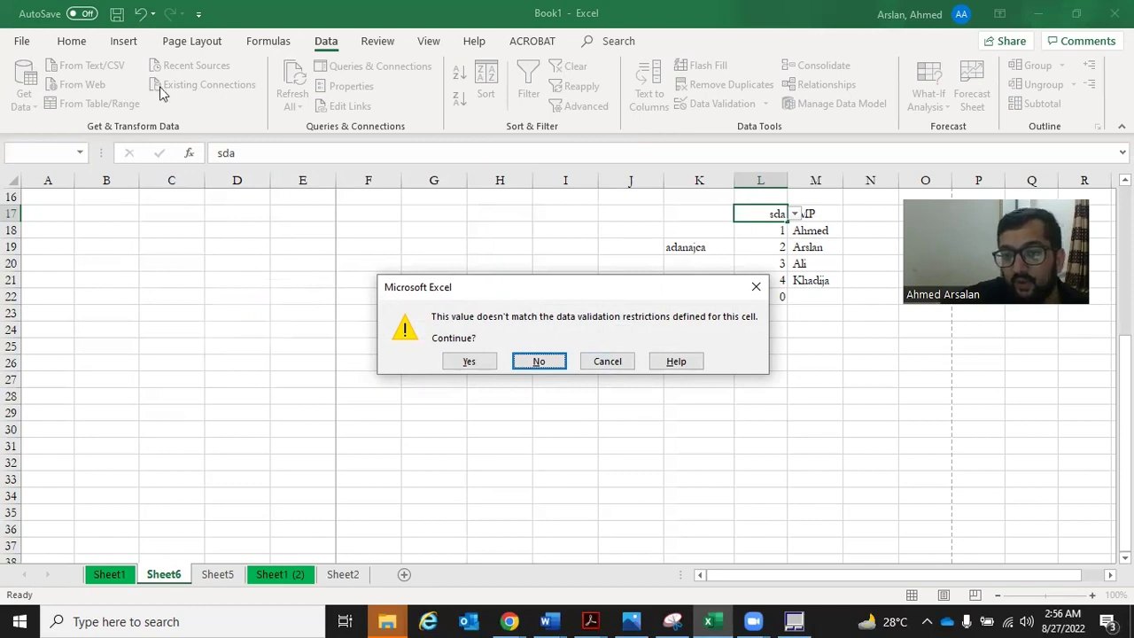
click(764, 289)
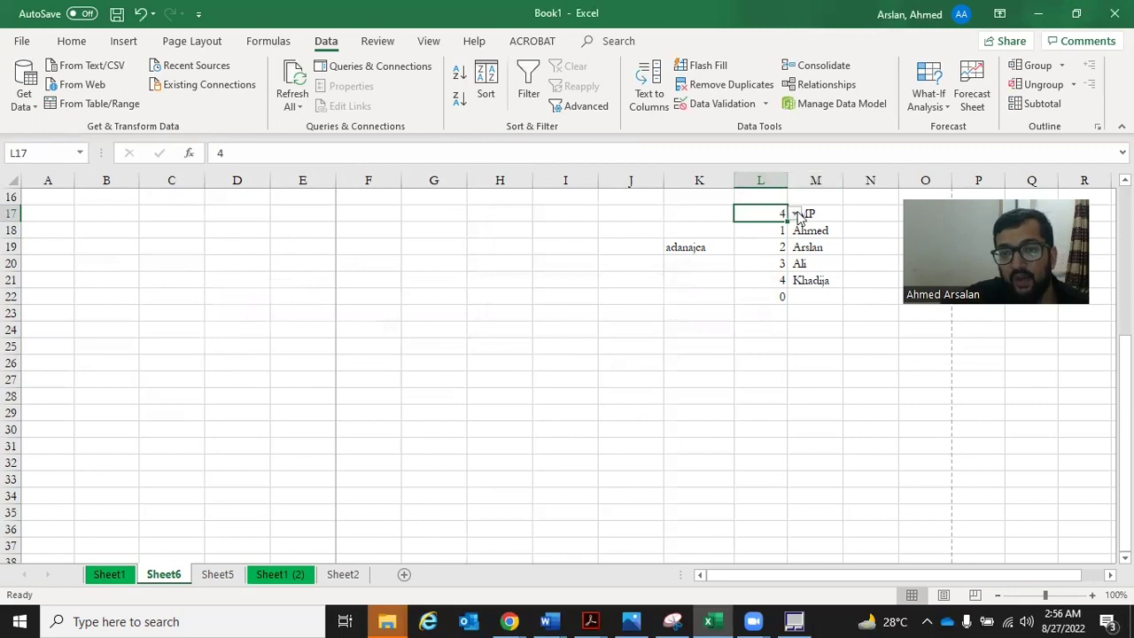
click(795, 214)
click(787, 262)
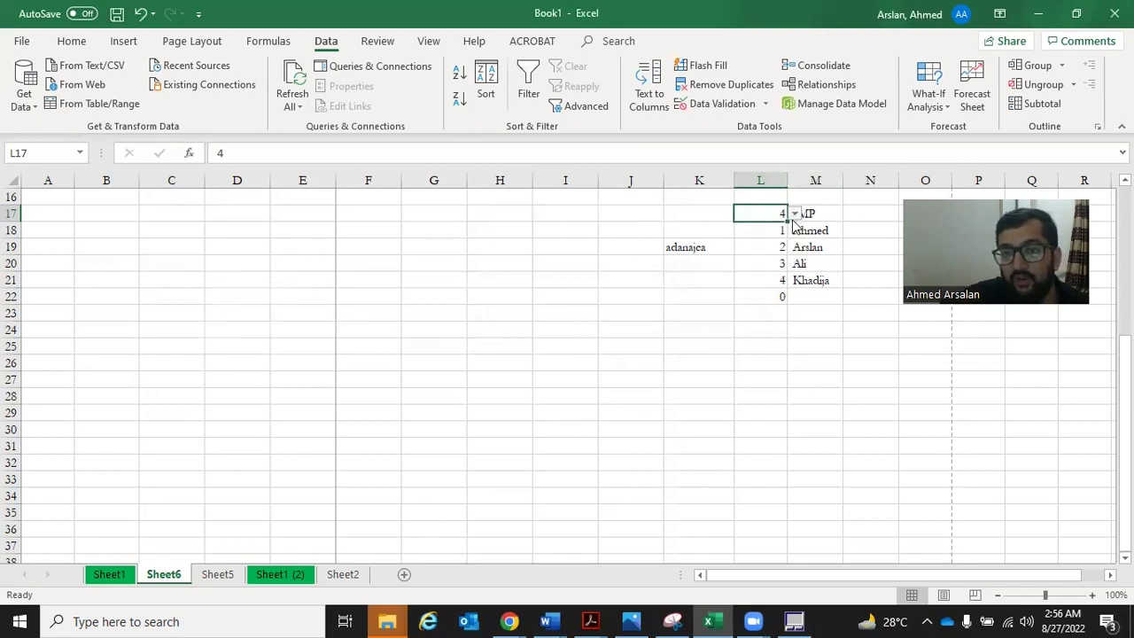
Choose 2 from the drop-down list in cell L17
click(796, 213)
click(773, 236)
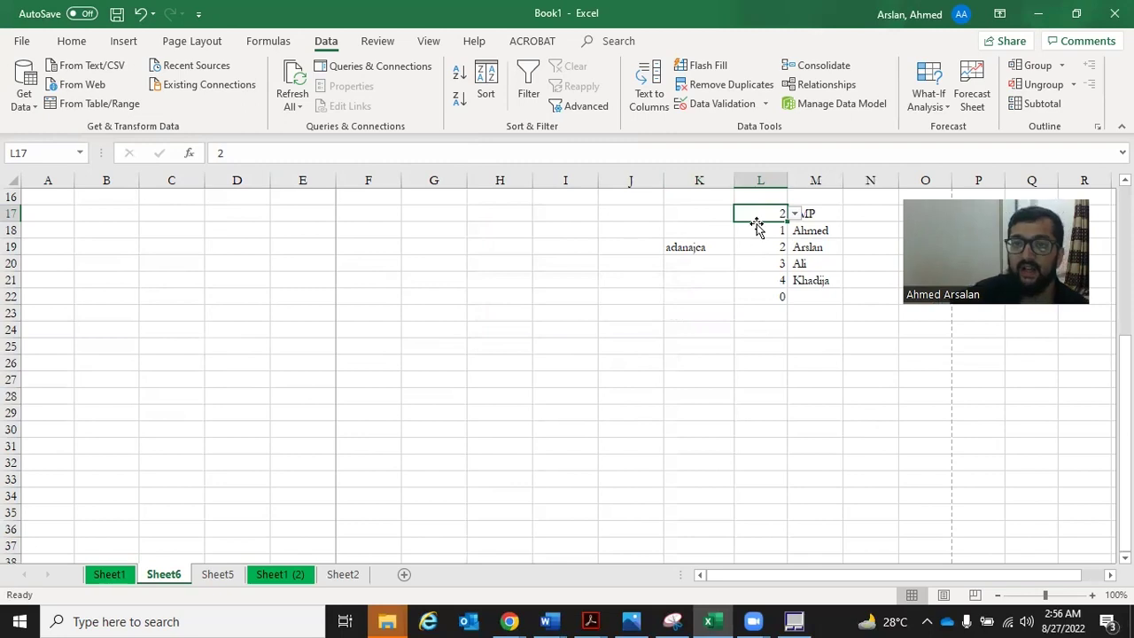
Look at the Consolidate options and try the Manage Data Model command, closing each without applying anything
click(820, 68)
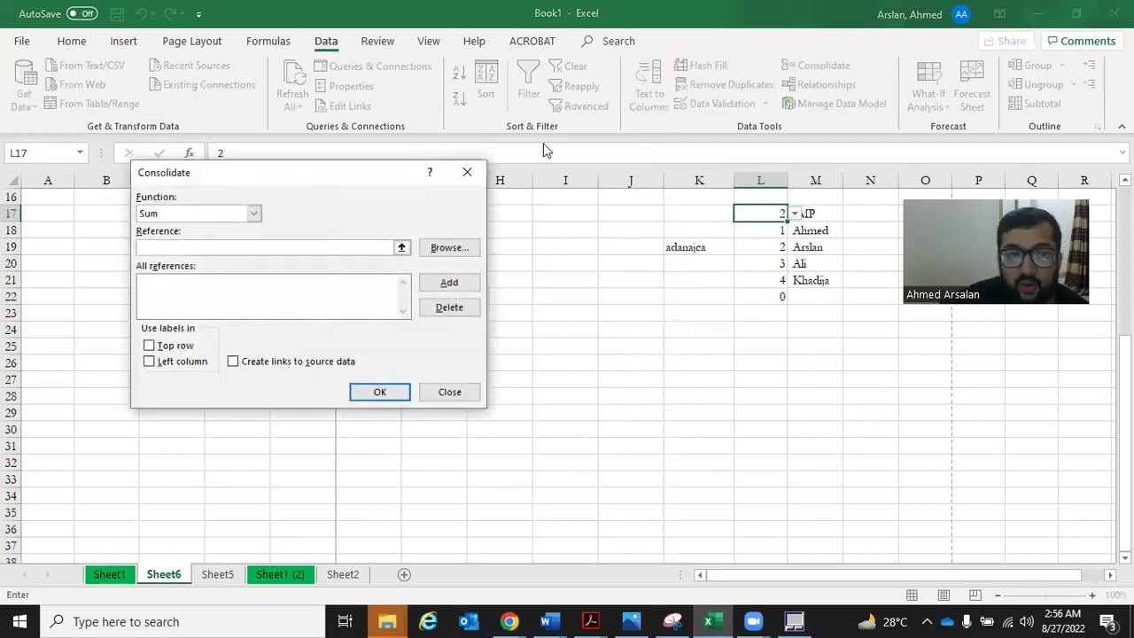
click(466, 170)
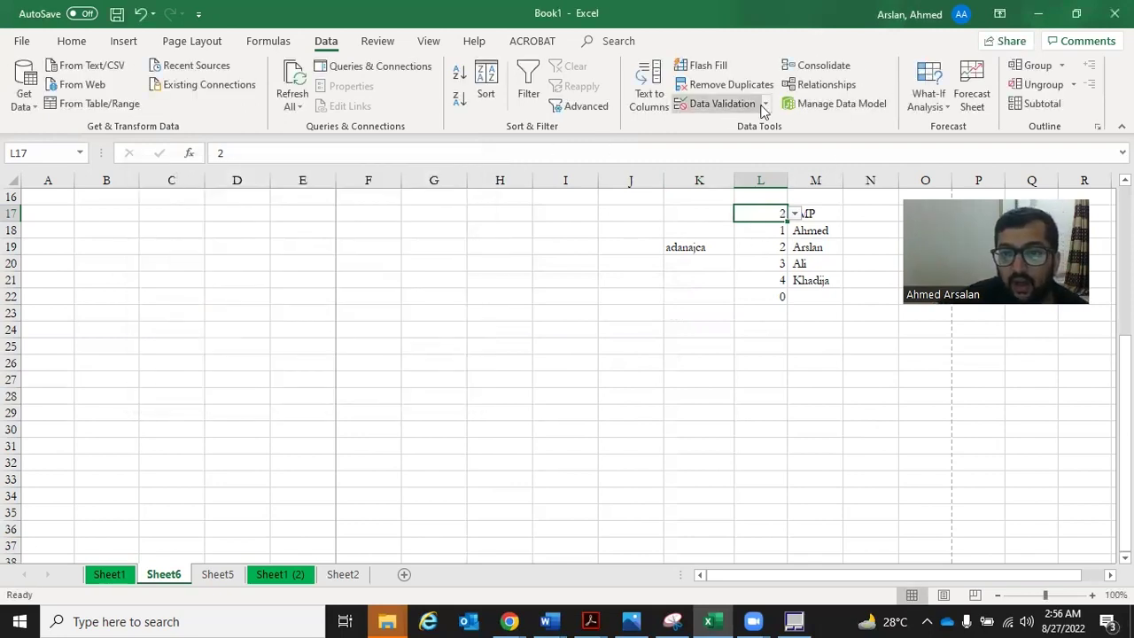
click(835, 108)
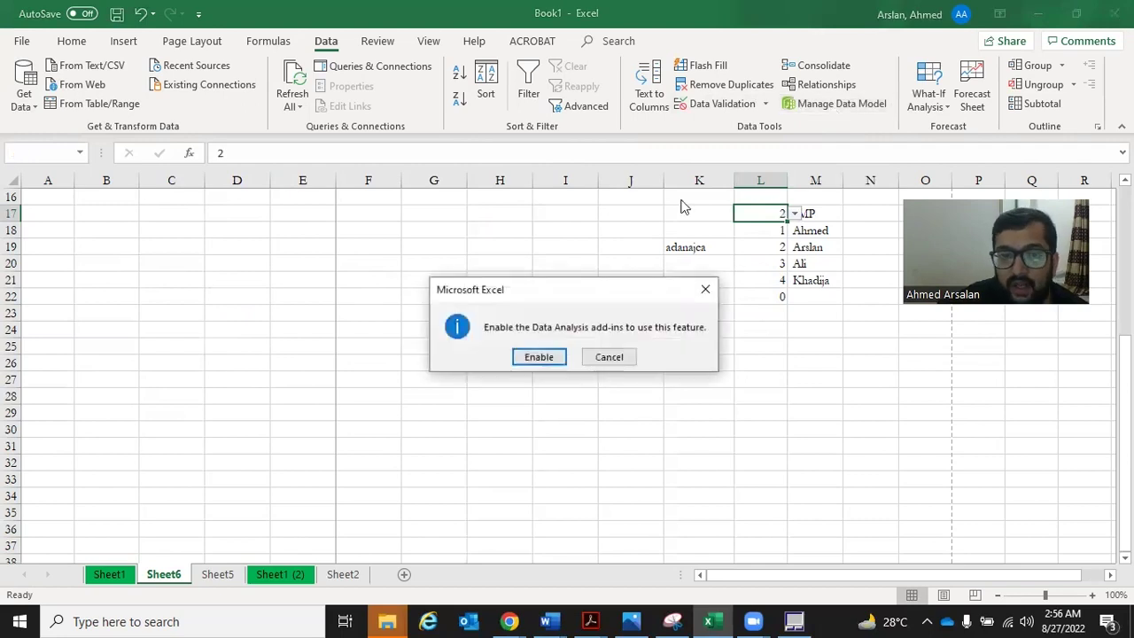
click(708, 287)
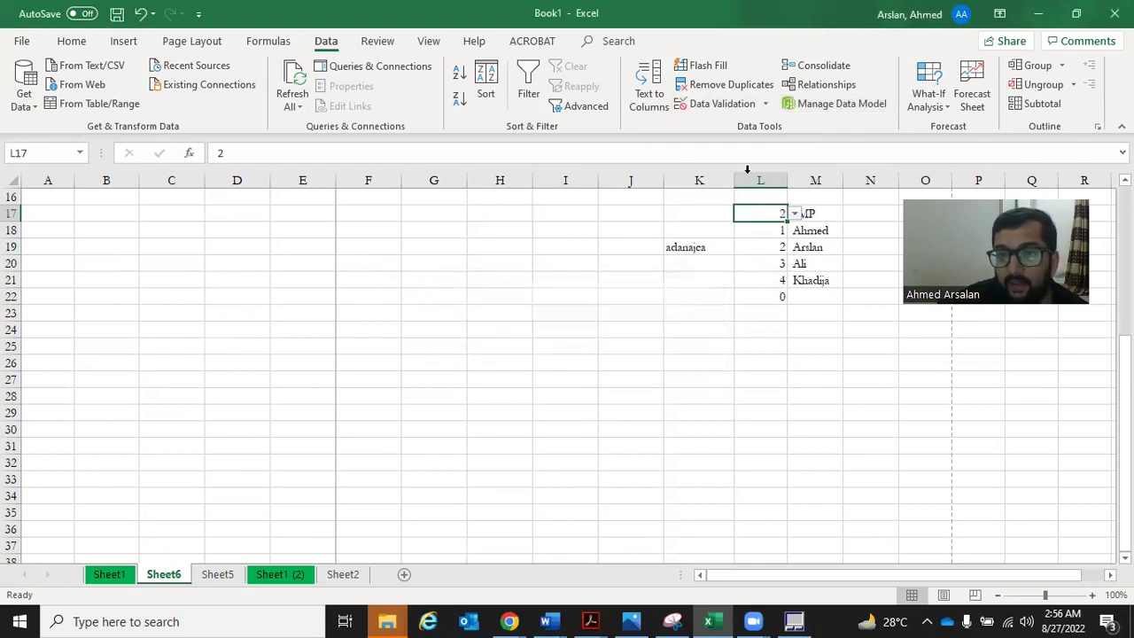
Examine the Forecast Sheet preview for the data around L17 and the What-If Analysis options, including Scenario Manager, without creating anything
click(958, 105)
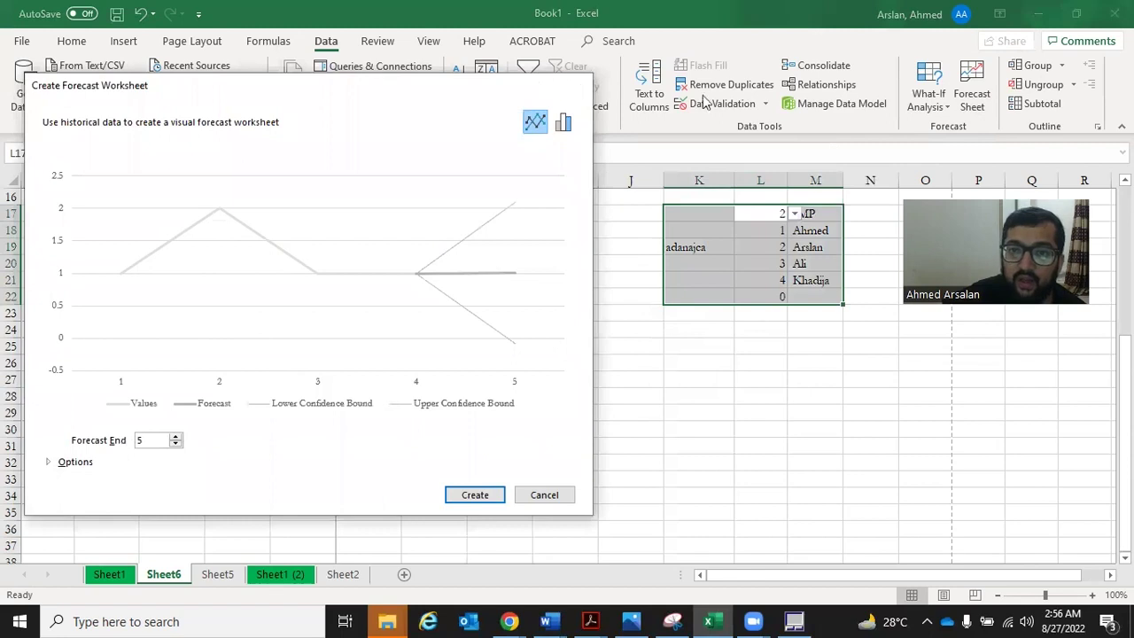
click(574, 84)
click(939, 105)
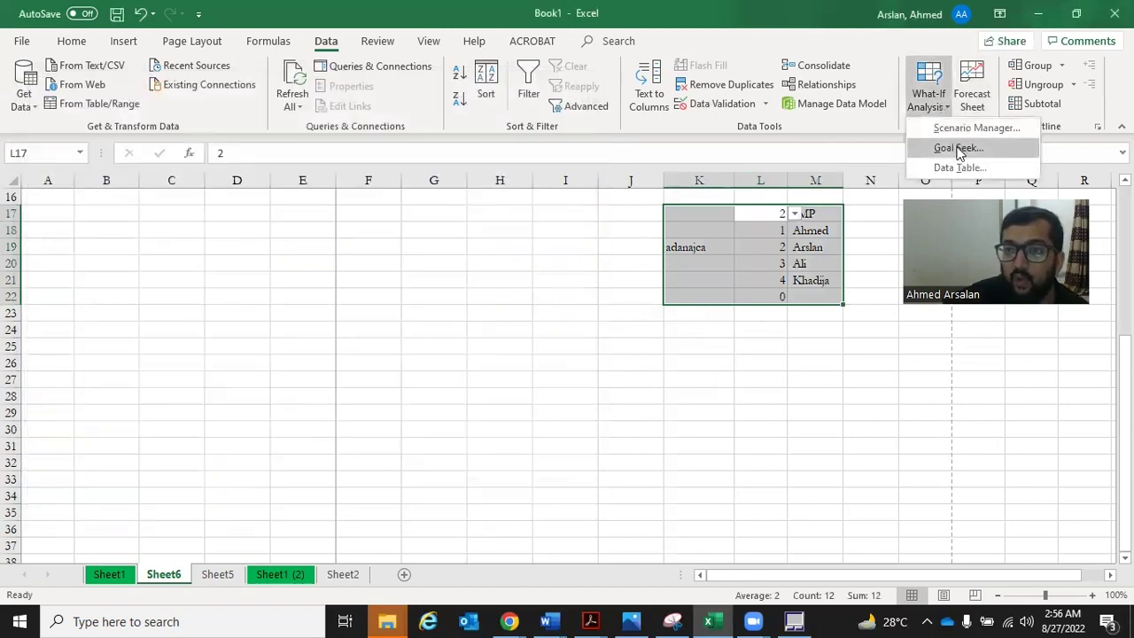
click(780, 378)
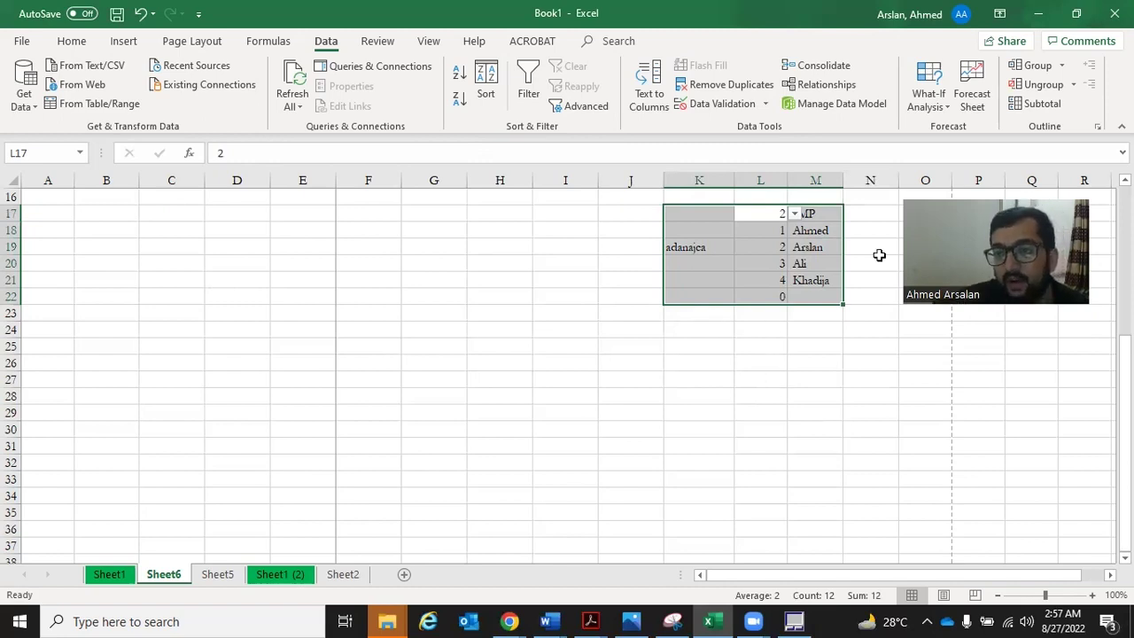
click(942, 80)
click(940, 133)
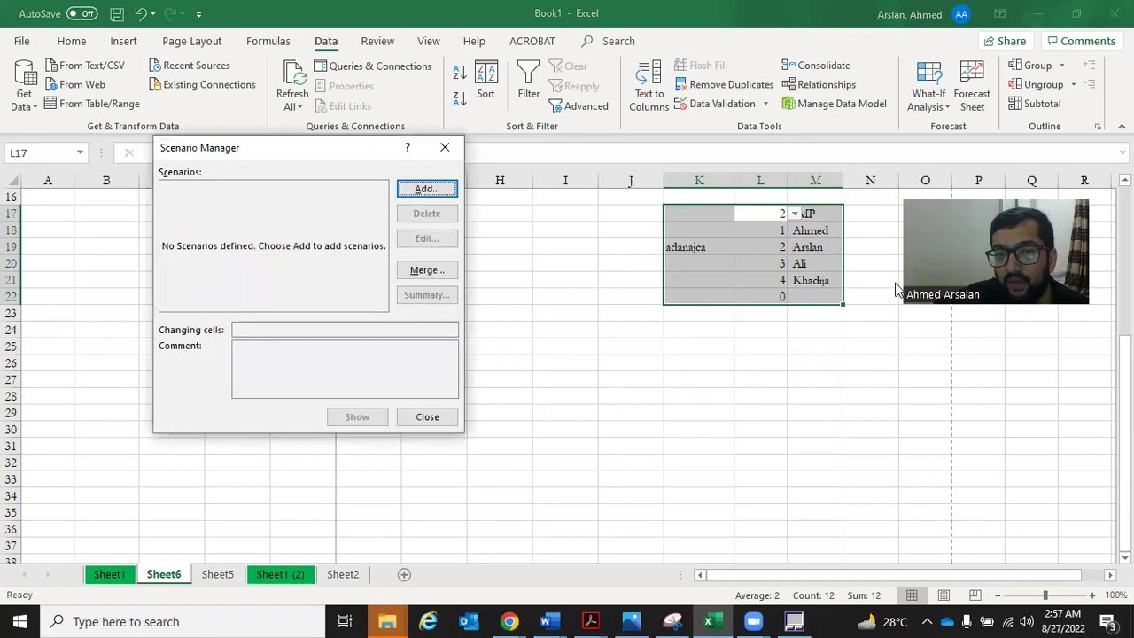
click(445, 148)
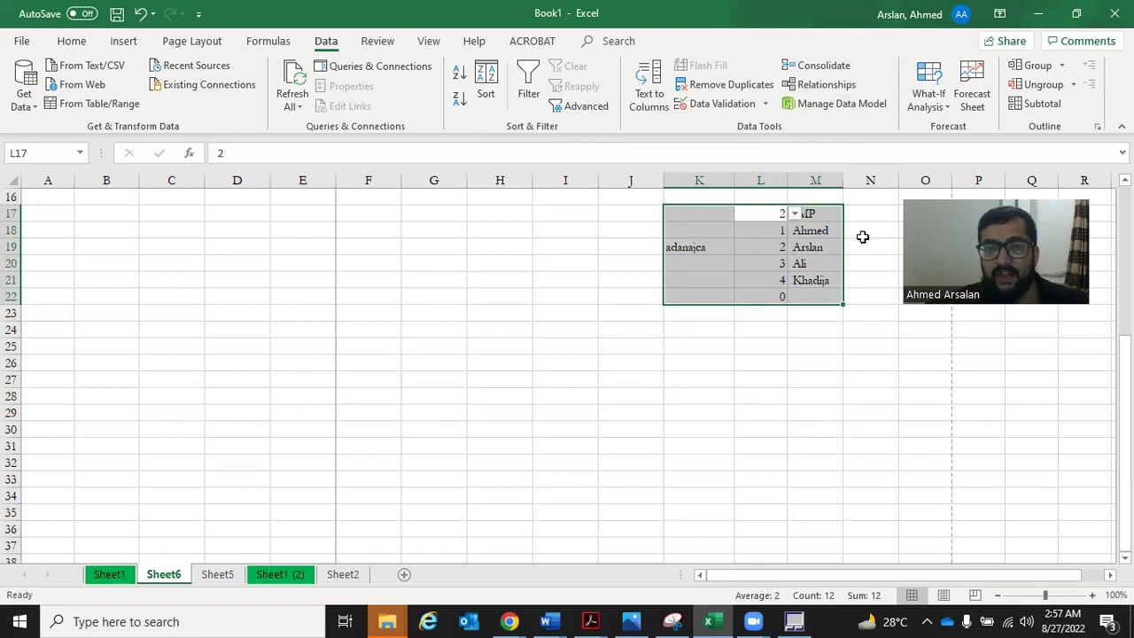
click(968, 97)
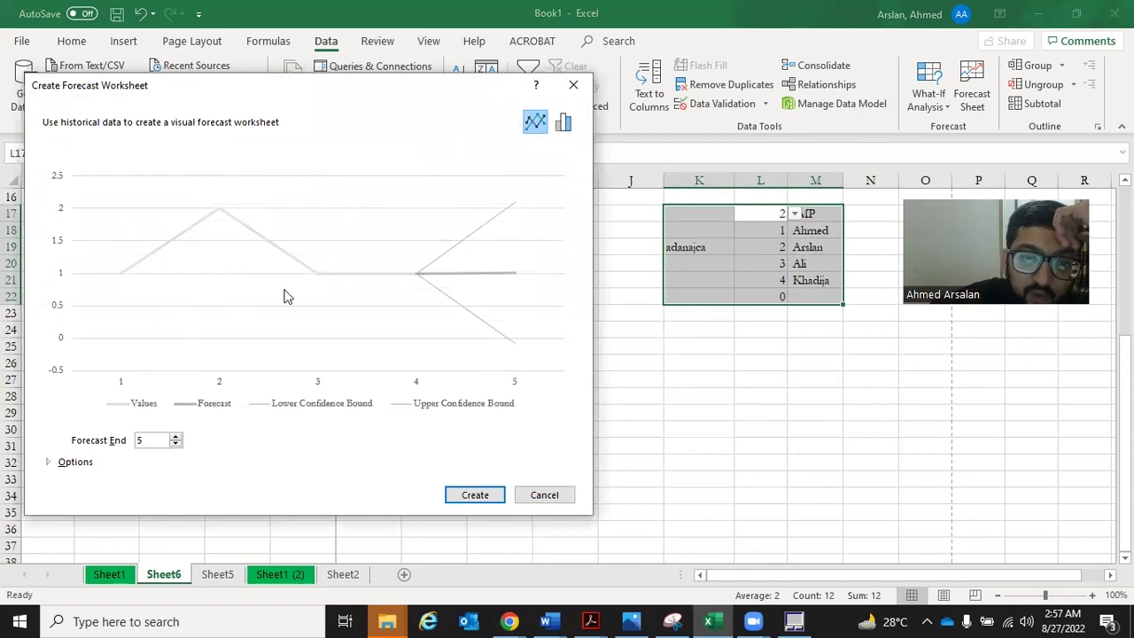
click(574, 87)
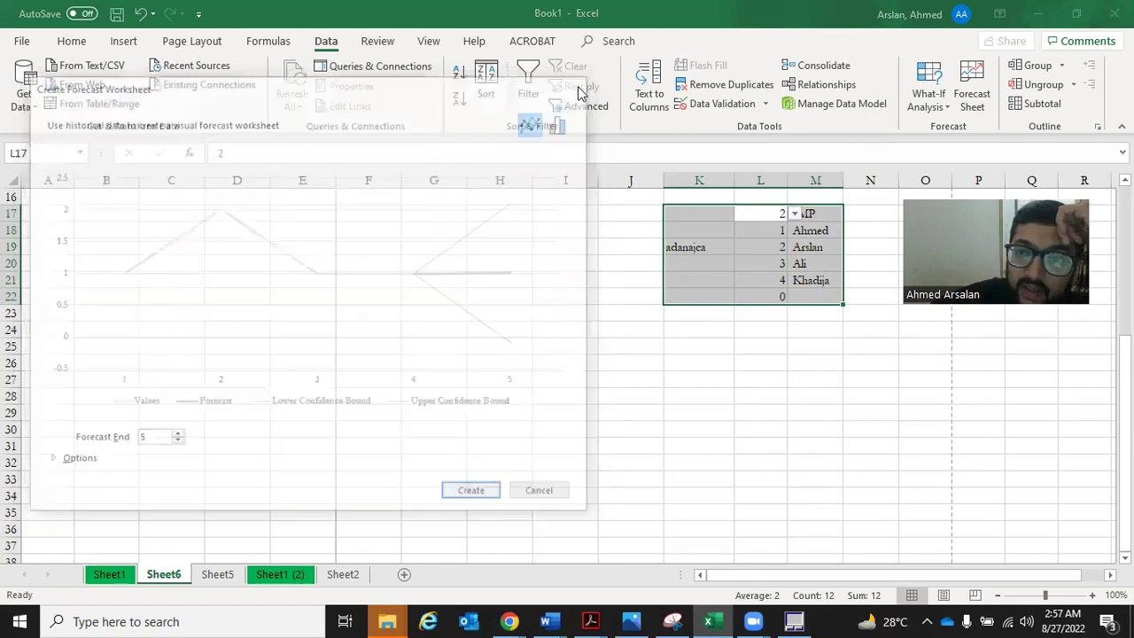
View the row and column grouping options for the selected data and close them without grouping
click(1037, 69)
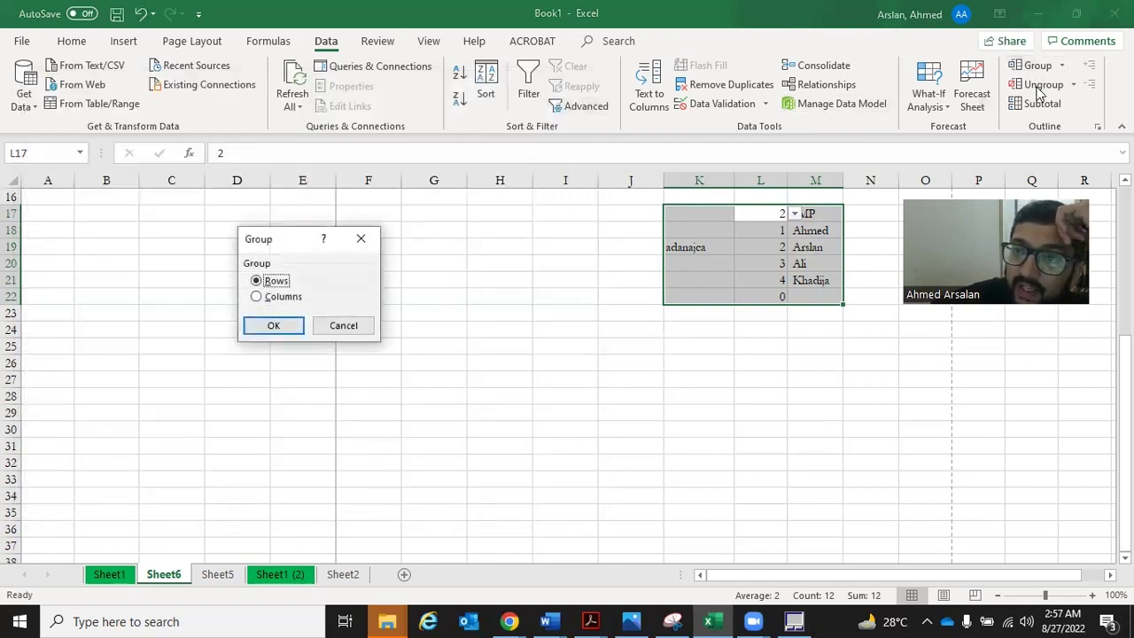
click(332, 238)
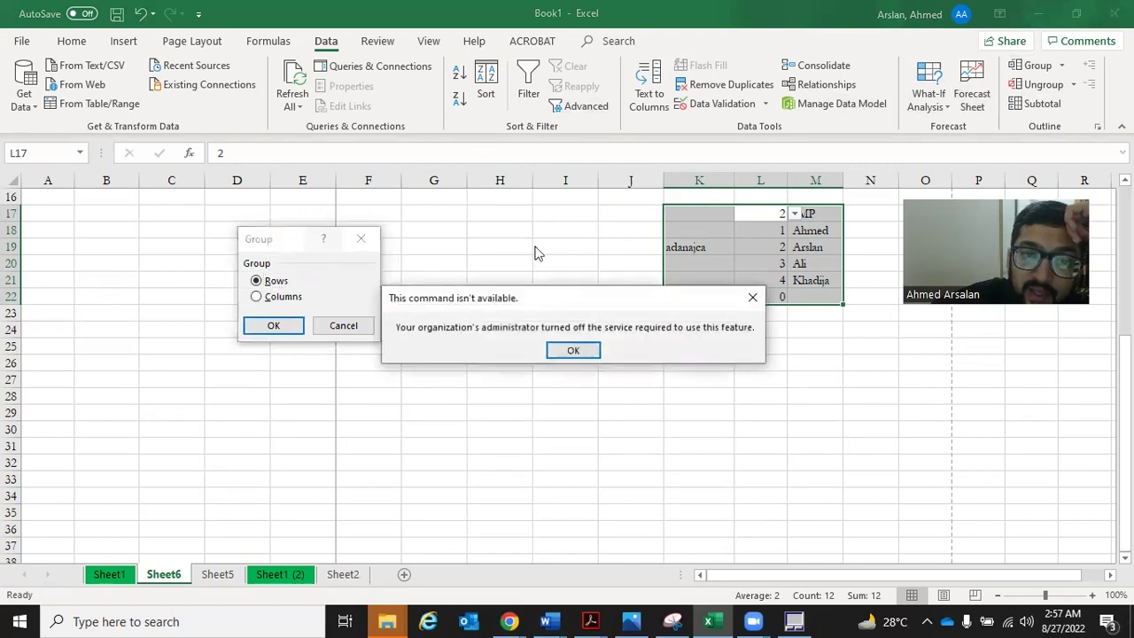
click(753, 298)
click(363, 237)
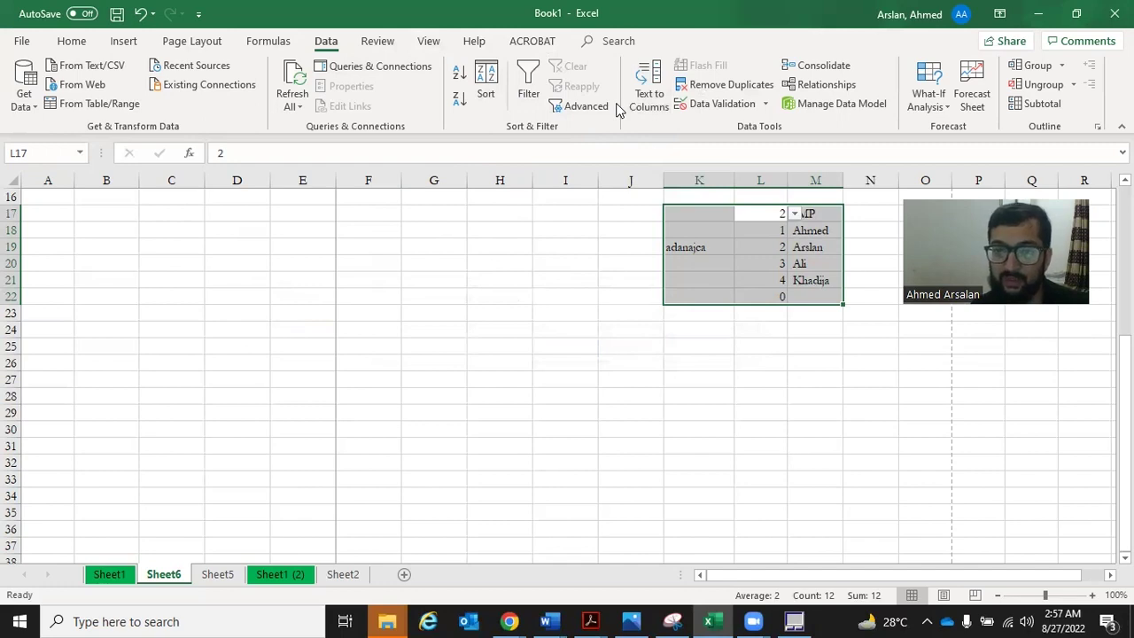
click(272, 7)
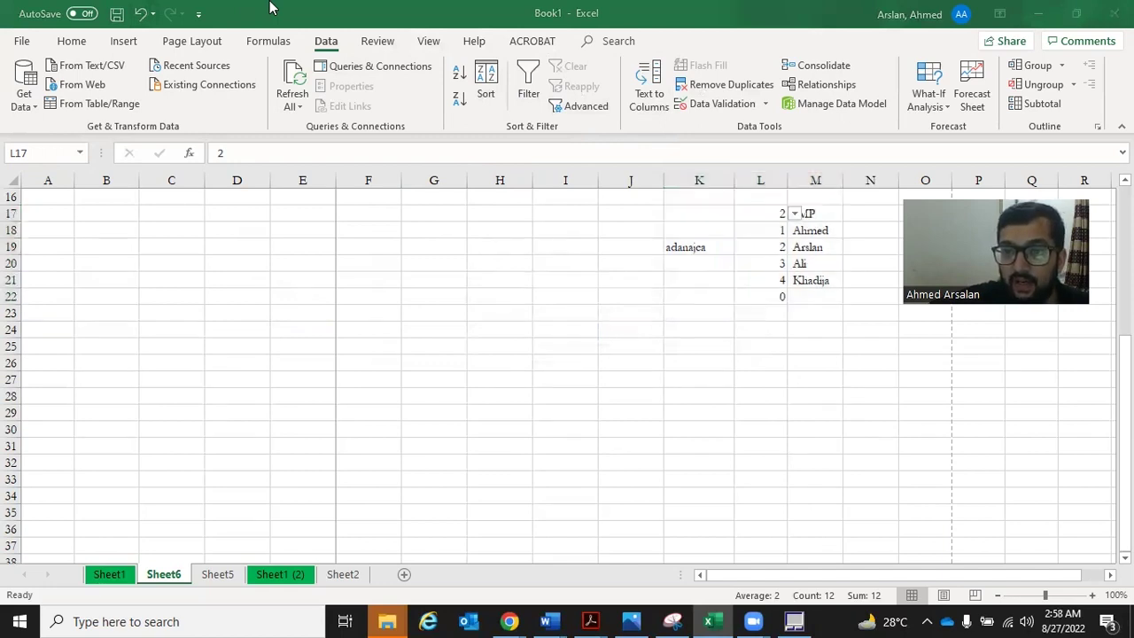